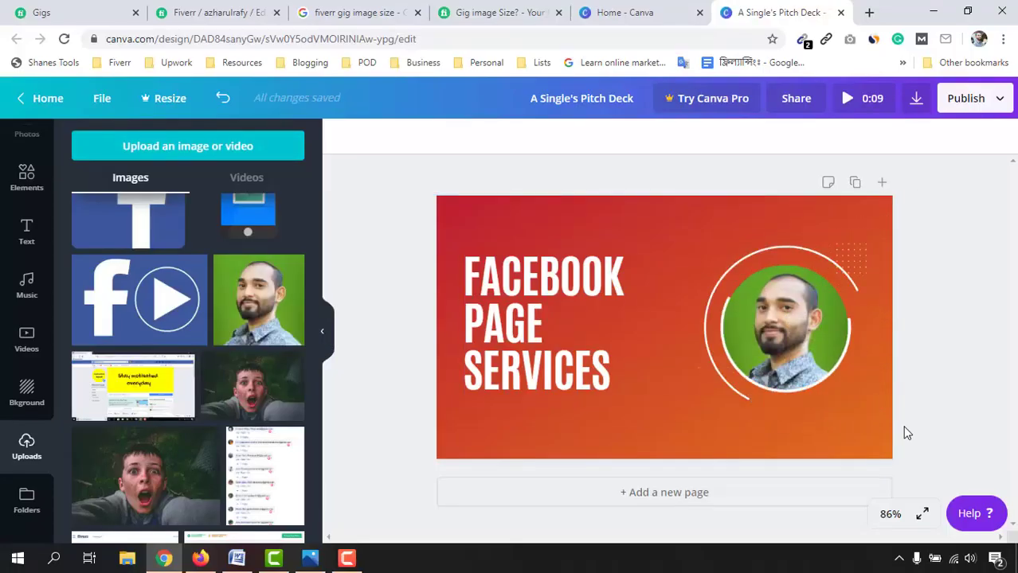
Change the red colour of the background gradient to blue and enlarge the "FACEBOOK PAGE SERVICES" heading.
click(884, 430)
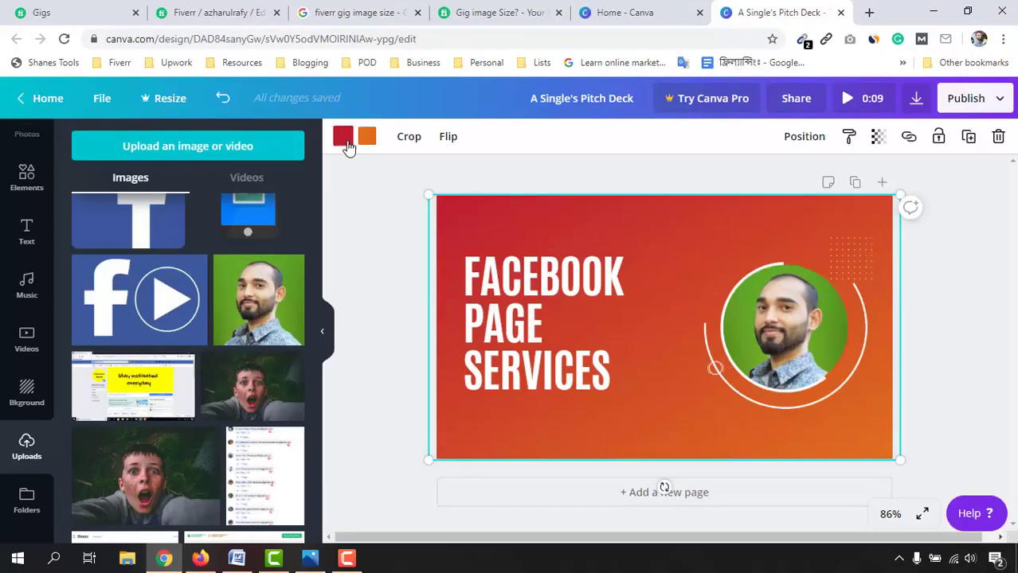
click(344, 139)
click(245, 425)
click(634, 293)
drag(674, 398, 715, 411)
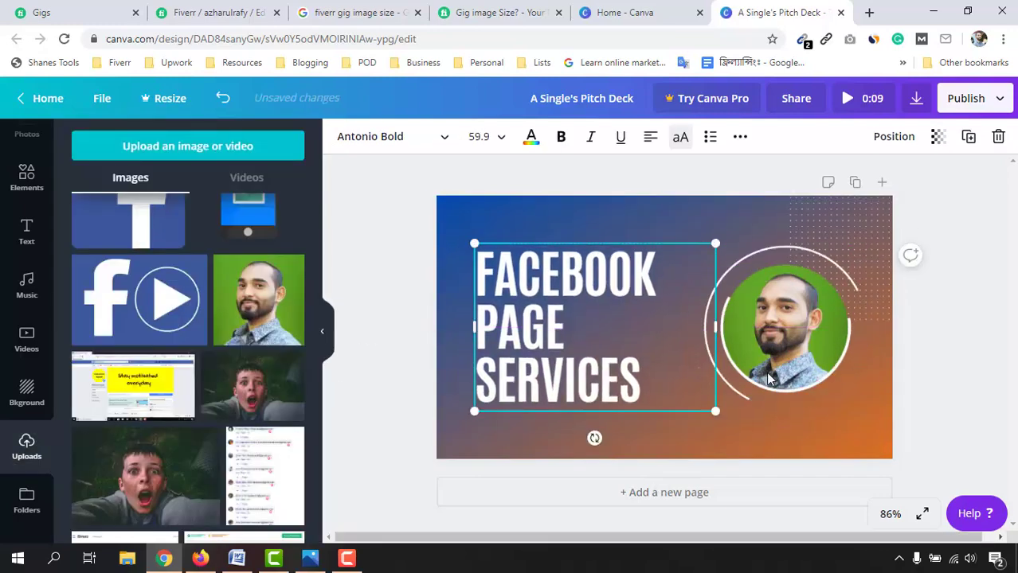
click(916, 383)
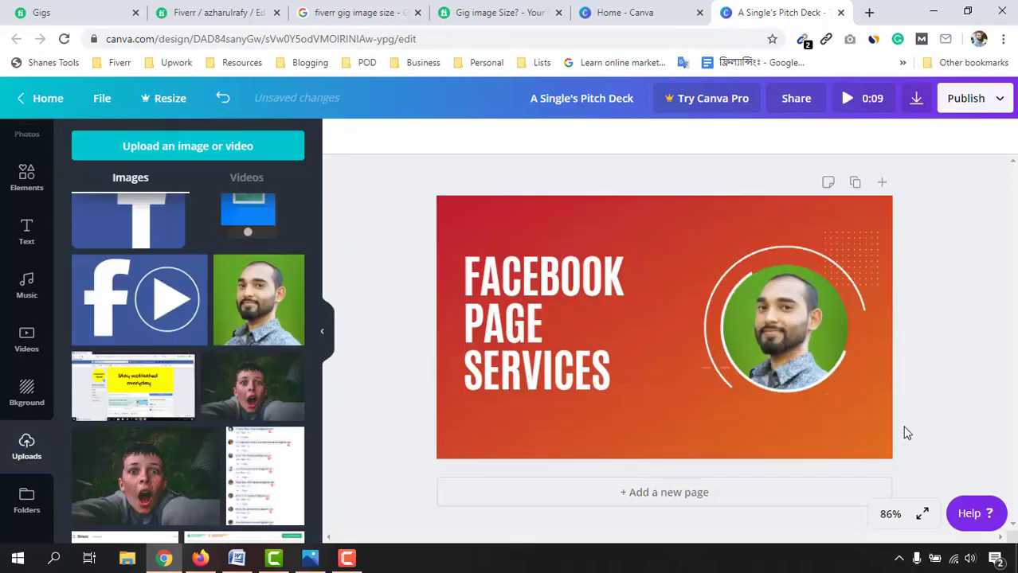
click(532, 225)
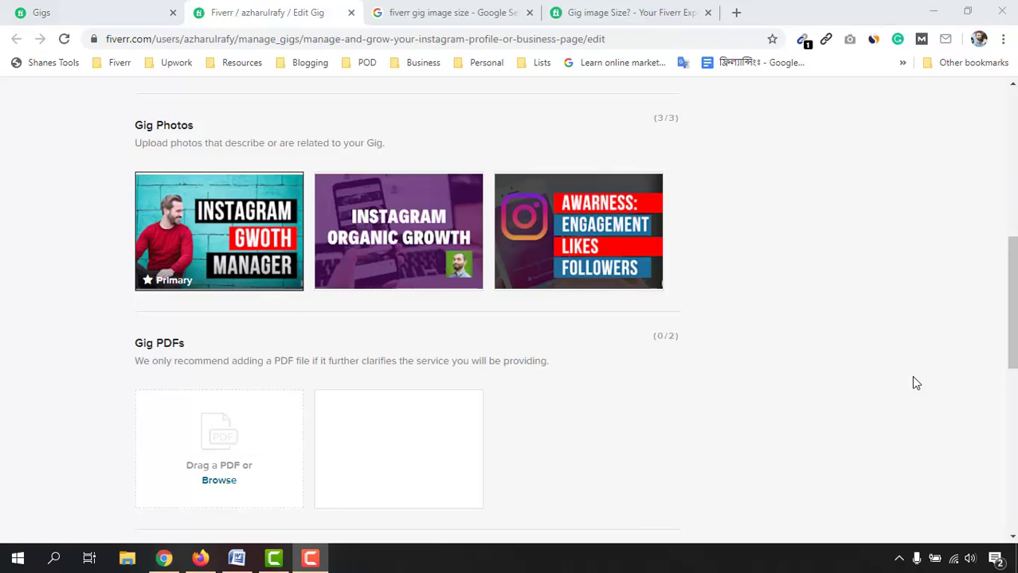
Examine the Google result and the "Gig image Size?" Fiverr forum thread for recommended gig image dimensions.
click(444, 11)
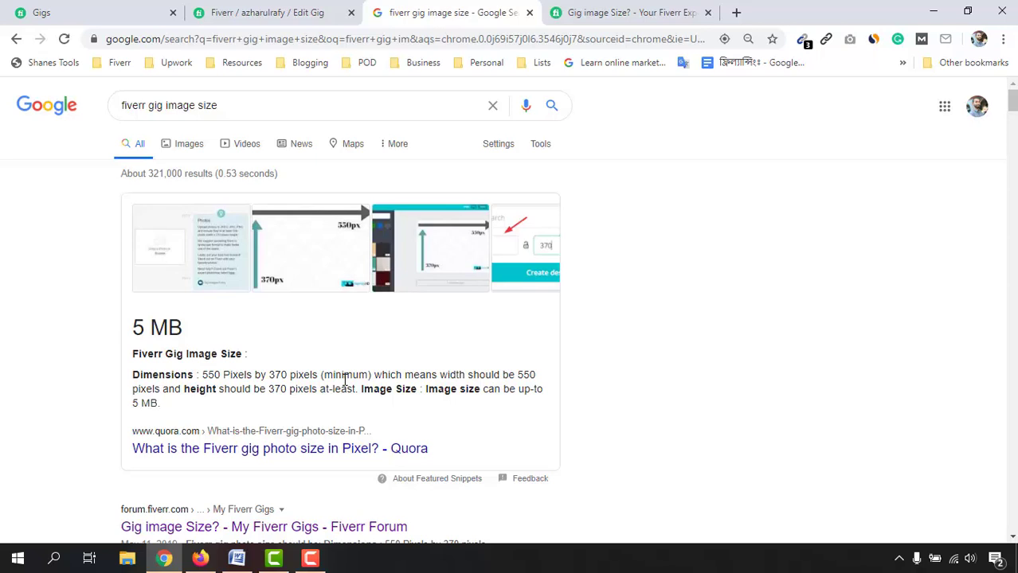
click(575, 14)
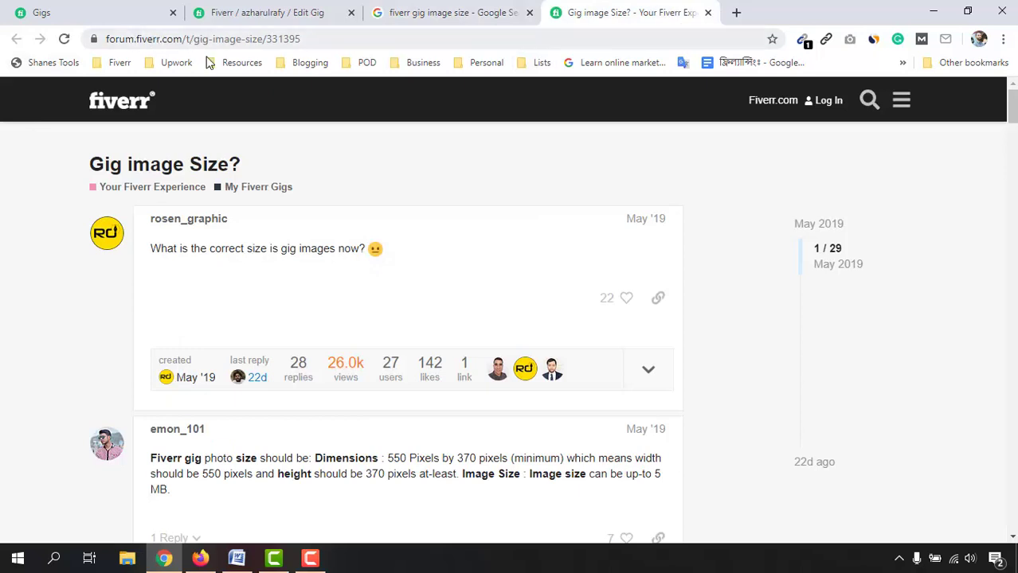
scroll(133, 349, down, 2)
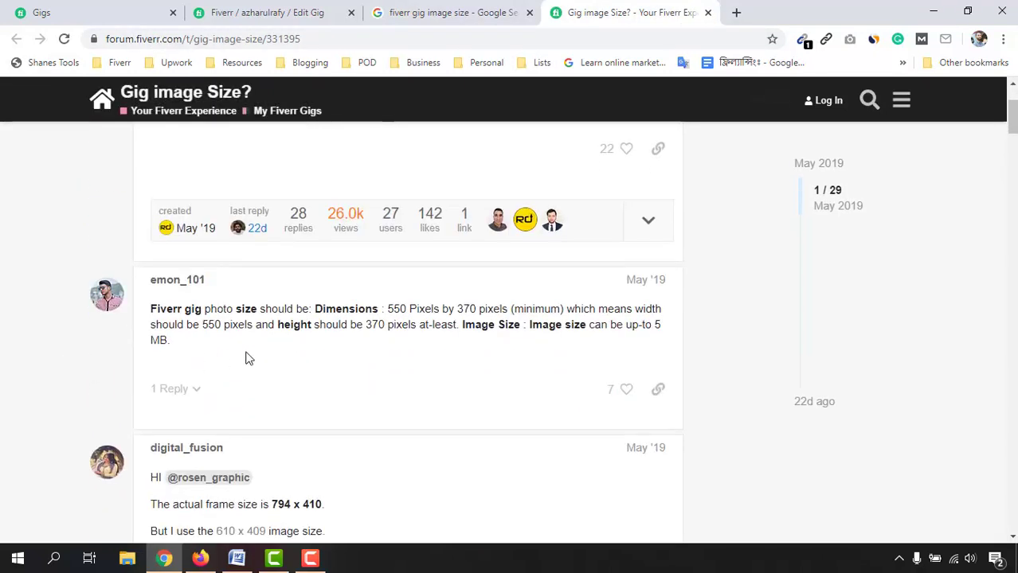
scroll(317, 356, down, 2)
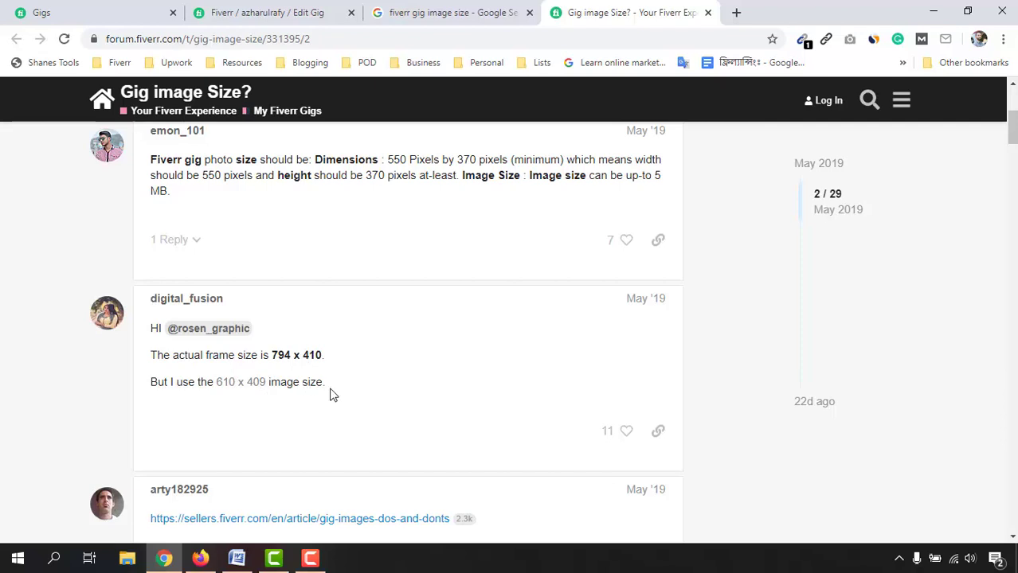
scroll(318, 390, down, 2)
scroll(159, 382, down, 3)
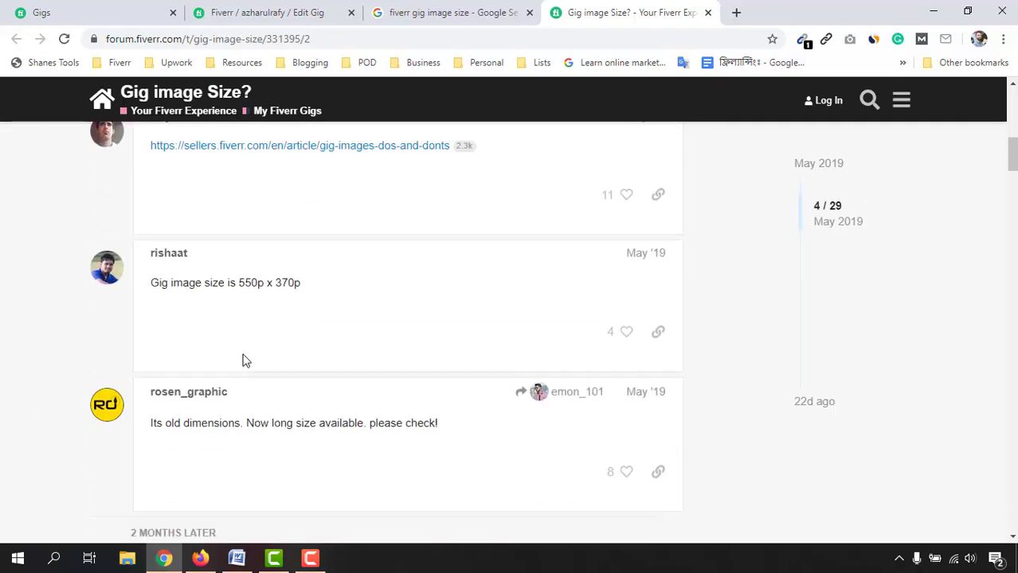
scroll(271, 359, down, 5)
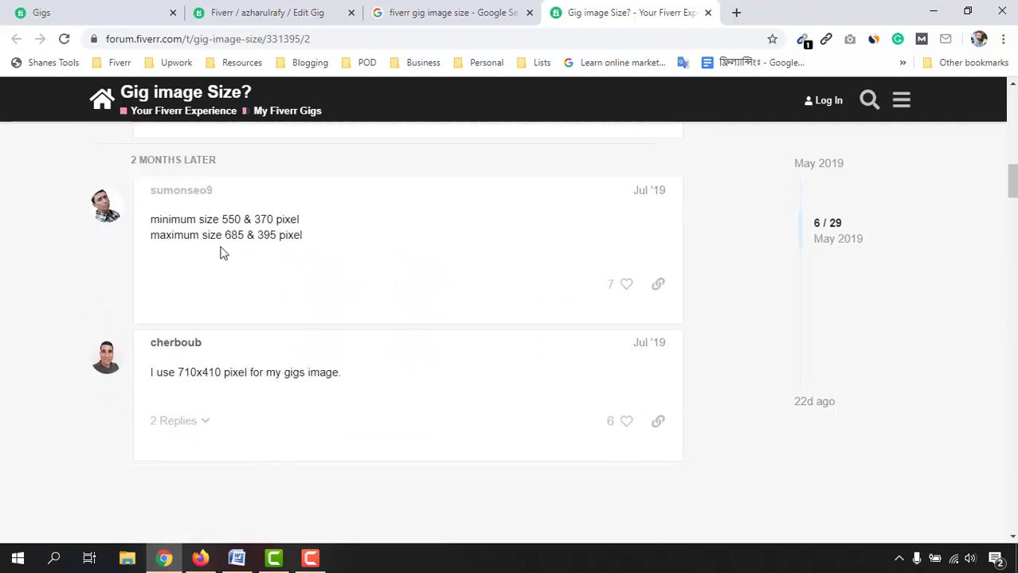
drag(226, 235, 306, 240)
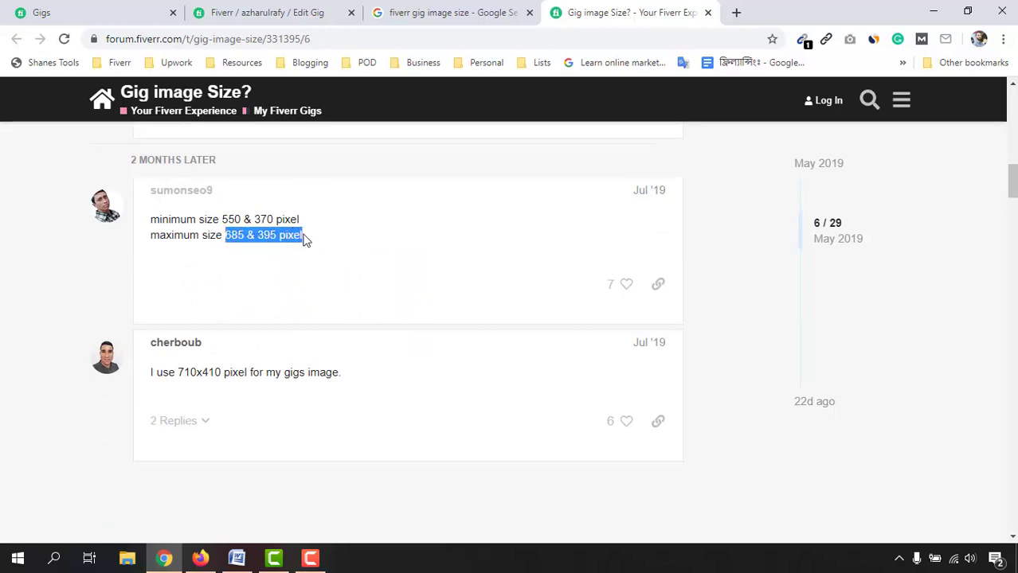
drag(223, 220, 302, 238)
scroll(199, 343, down, 2)
scroll(13, 397, down, 3)
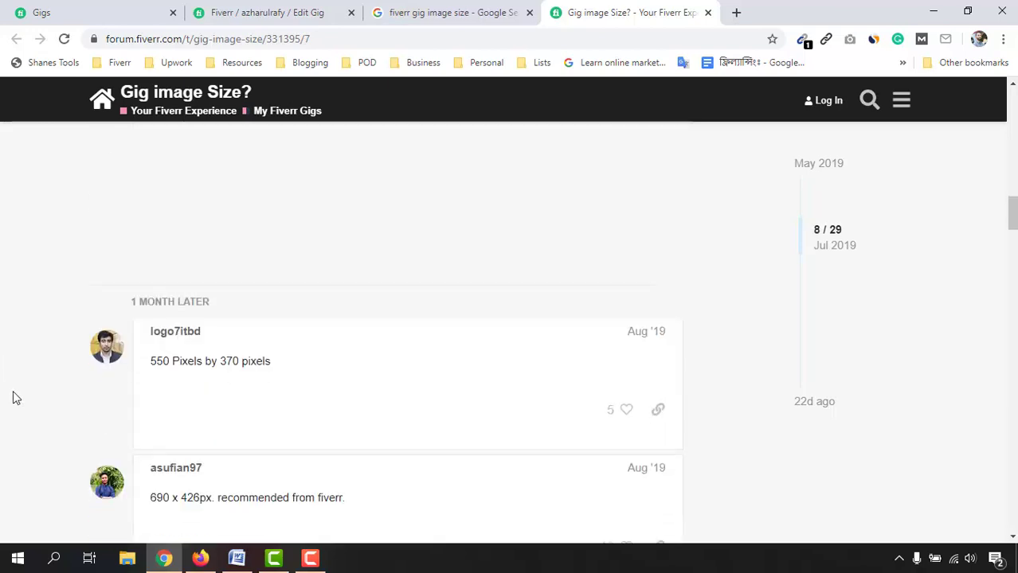
scroll(32, 431, up, 4)
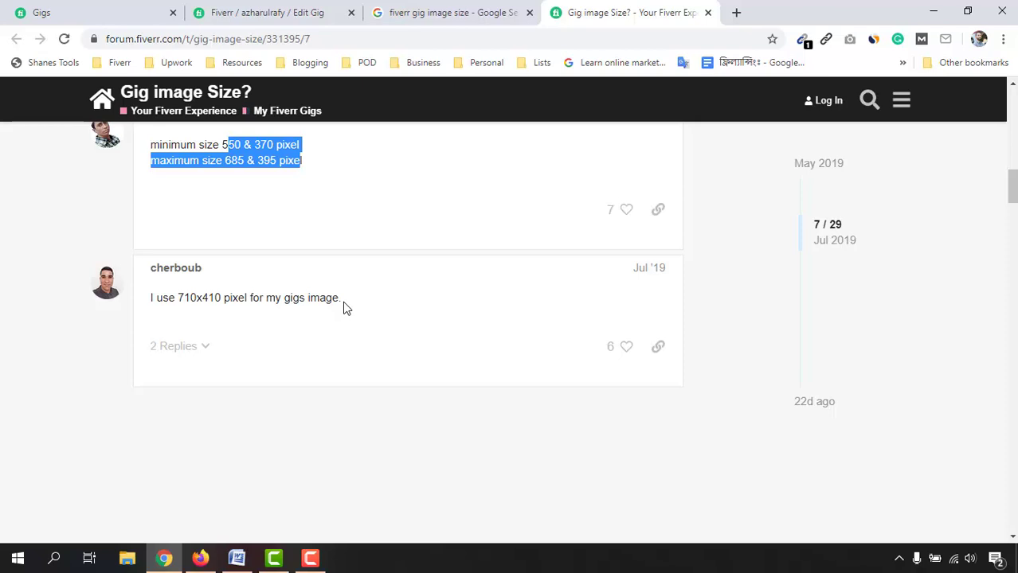
Open canva.com in a new browser tab.
click(741, 10)
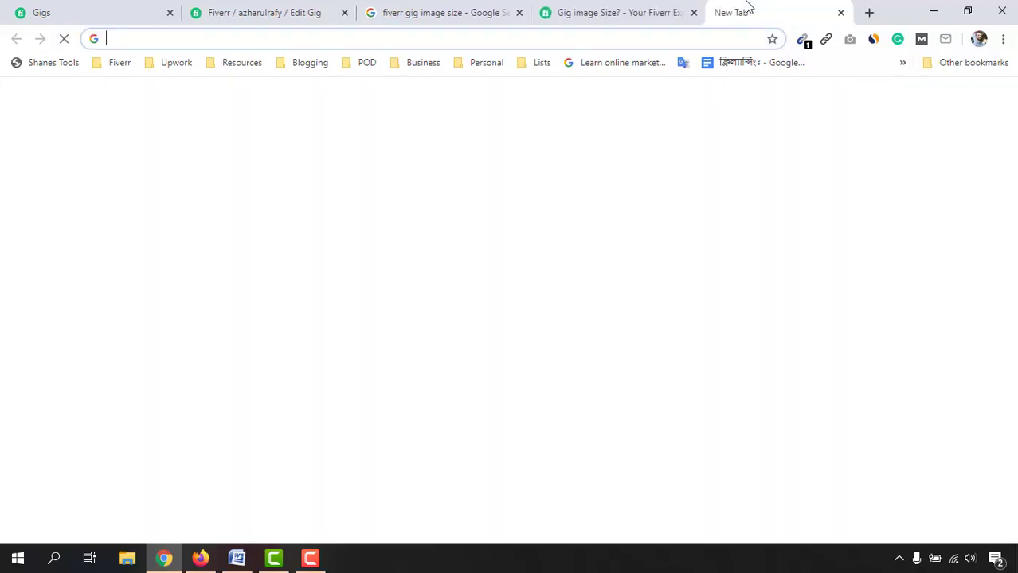
text(can)
key(Return)
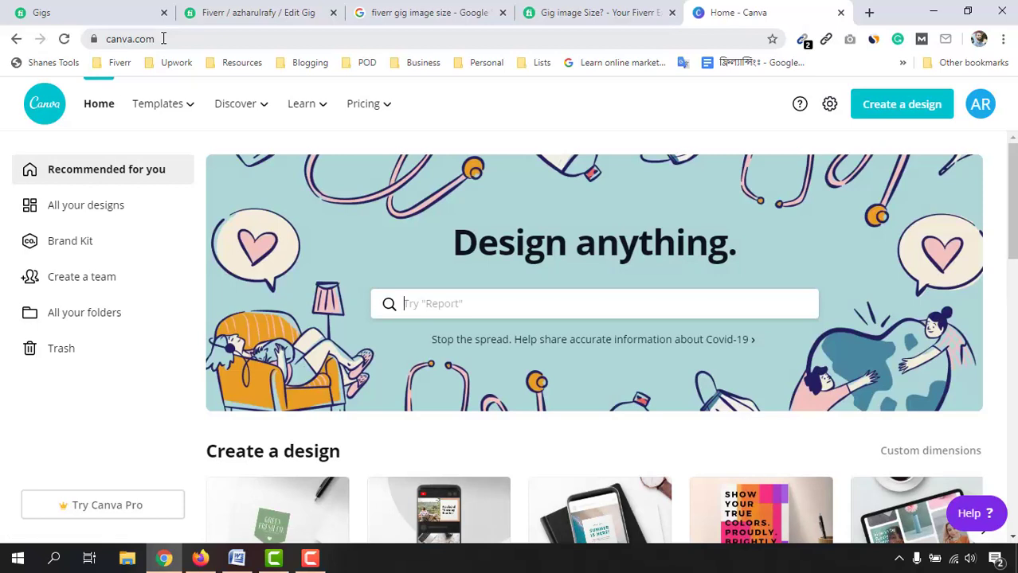
Create a new blank design with custom dimensions of 710 × 410 px, matching the size suggested in the forum thread.
click(915, 120)
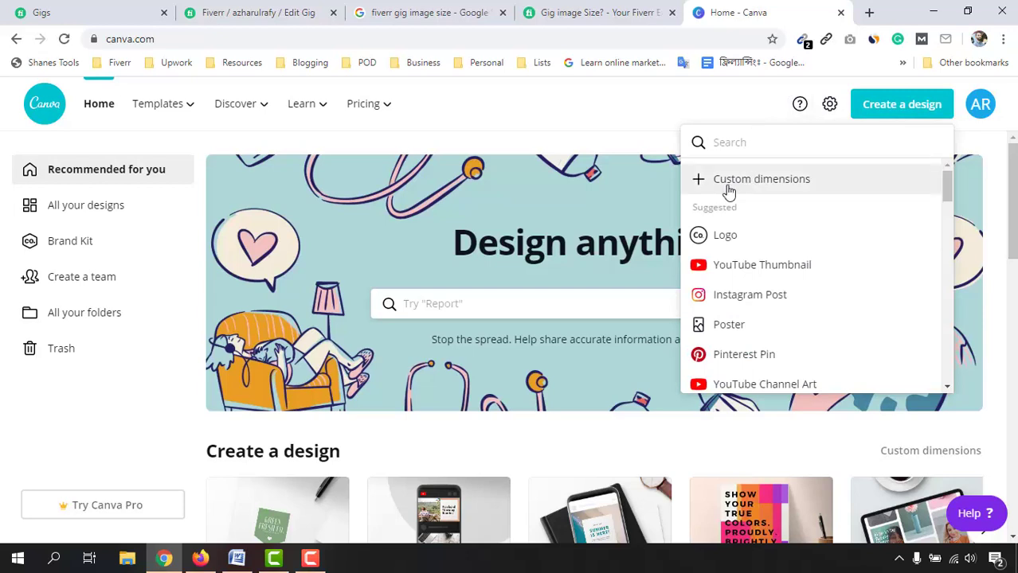
click(768, 183)
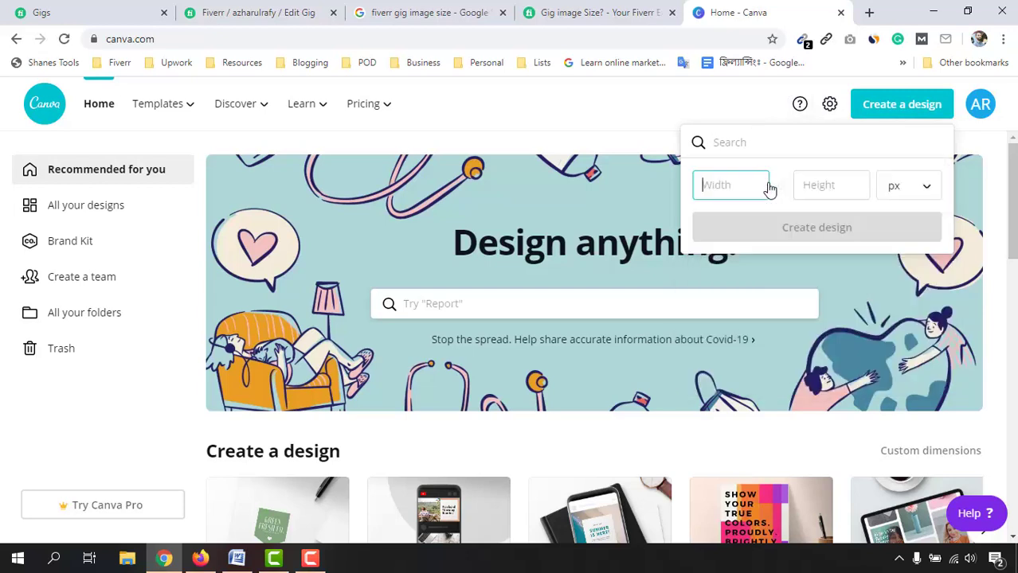
click(556, 8)
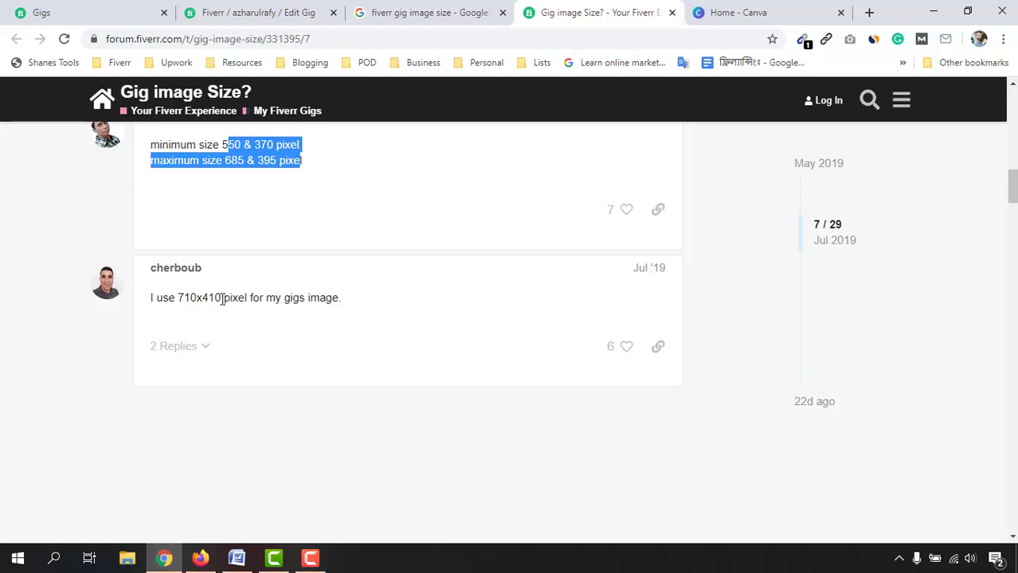
click(757, 11)
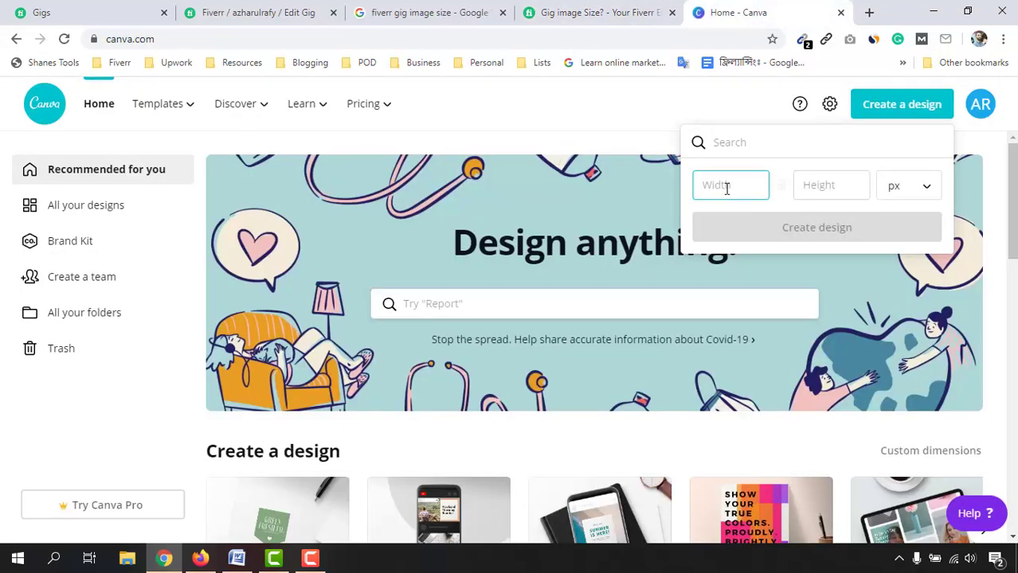
text(710)
click(812, 191)
text(410)
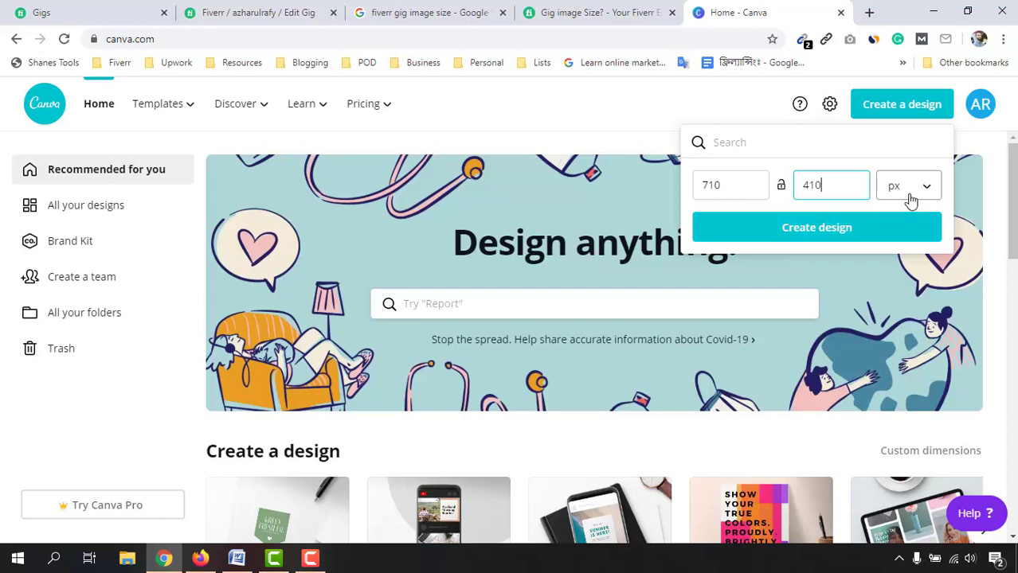
click(820, 231)
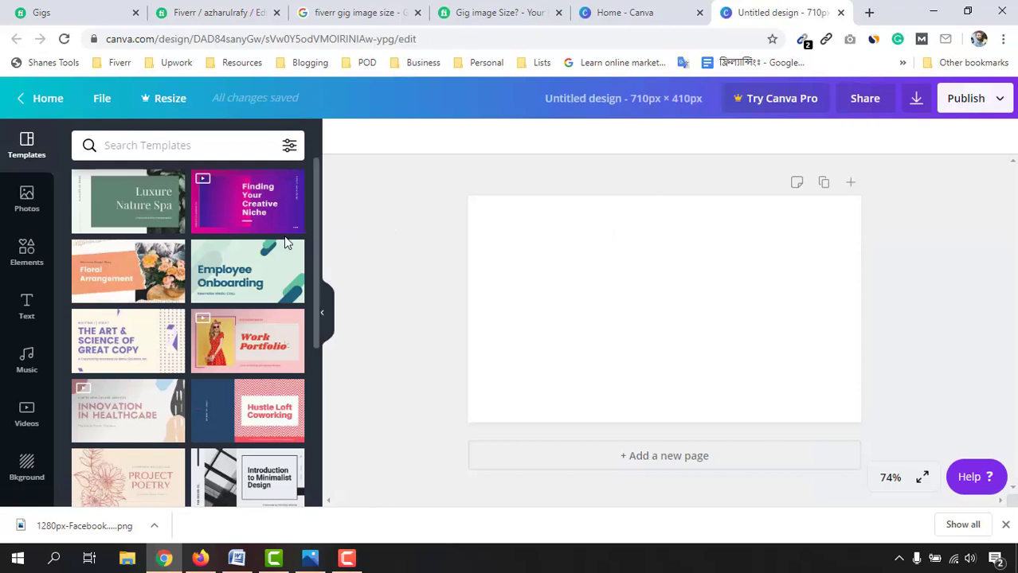
Find the "Orange and White Funny Dating Animated Presentation" template and apply its "A Single's Pitch Deck" cover page to the blank design.
scroll(239, 318, down, 4)
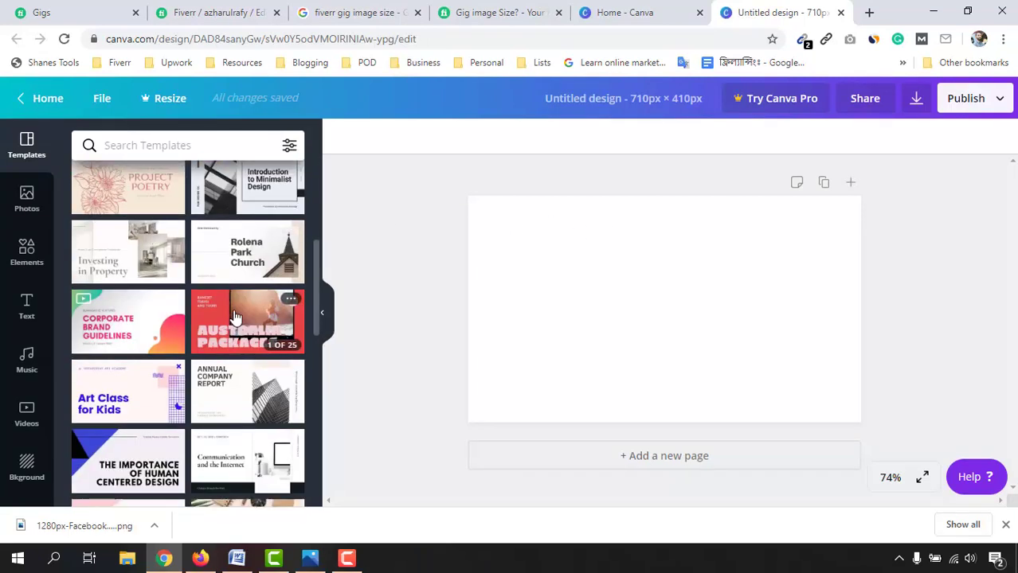
scroll(146, 382, down, 1)
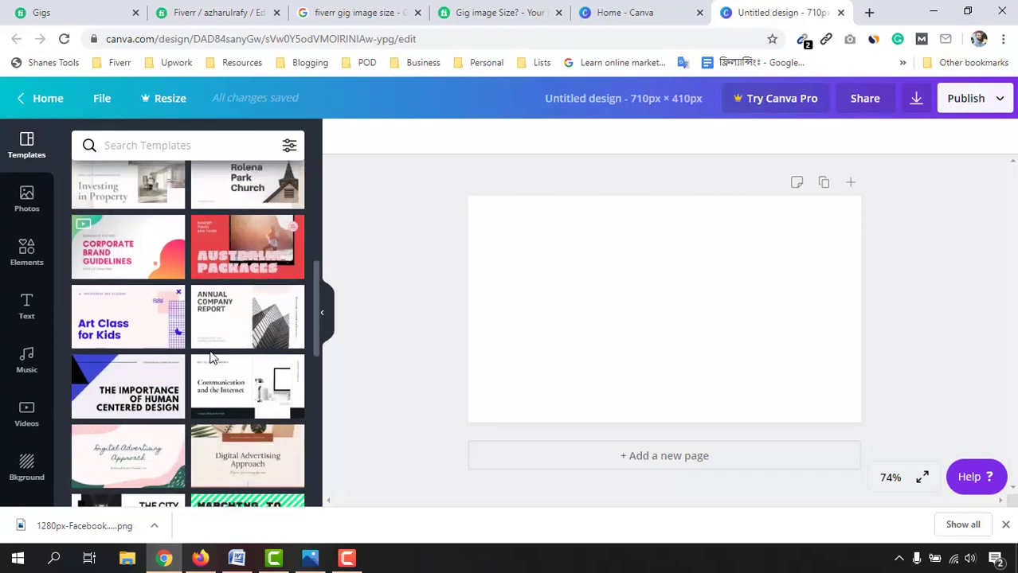
scroll(215, 358, down, 5)
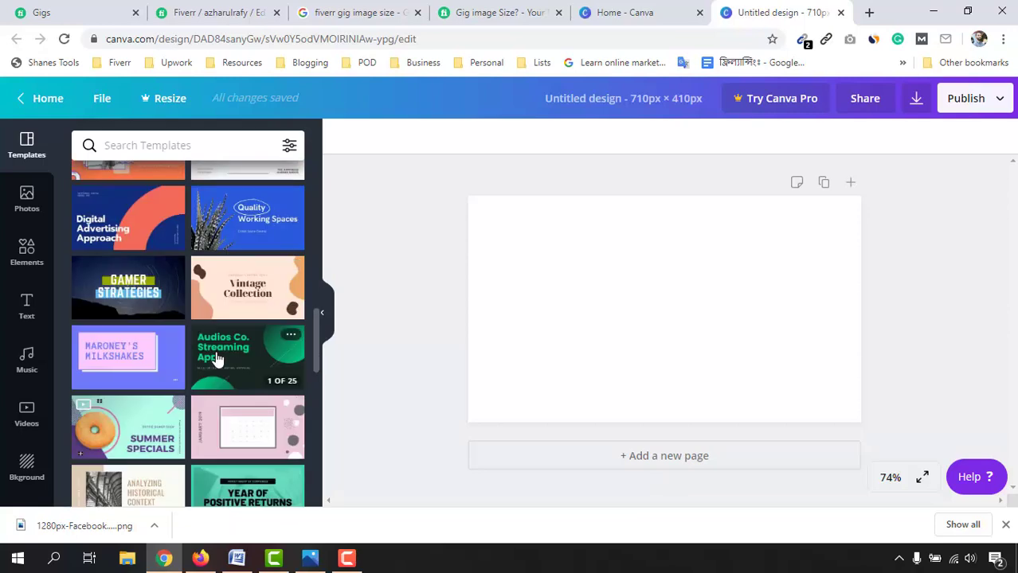
scroll(216, 359, down, 10)
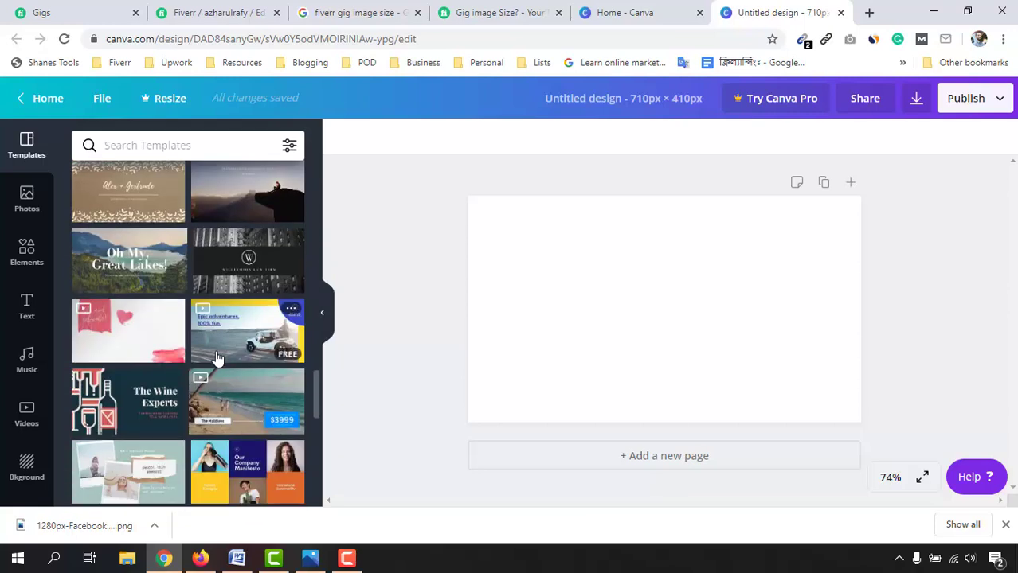
scroll(215, 358, down, 5)
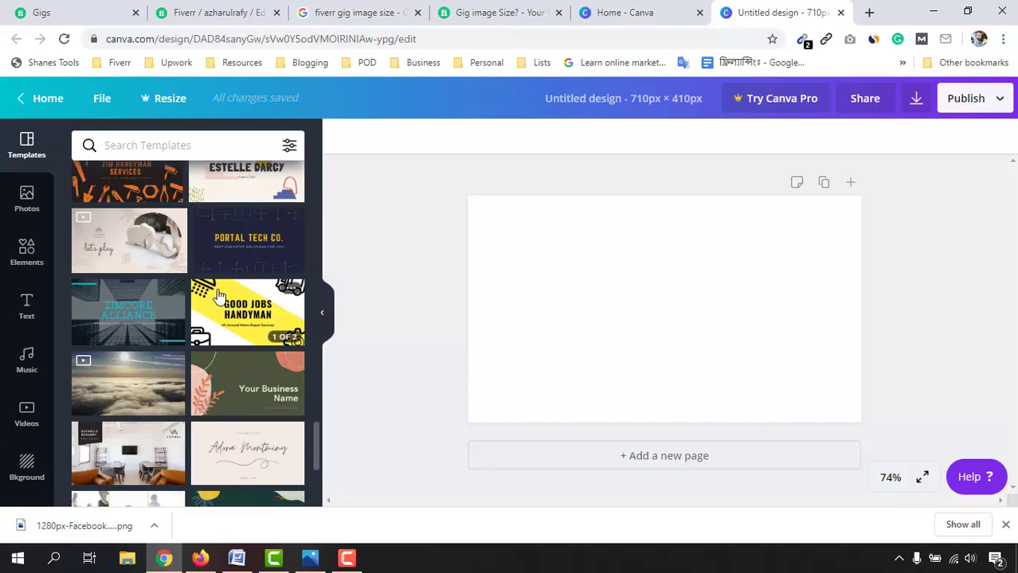
scroll(164, 384, down, 3)
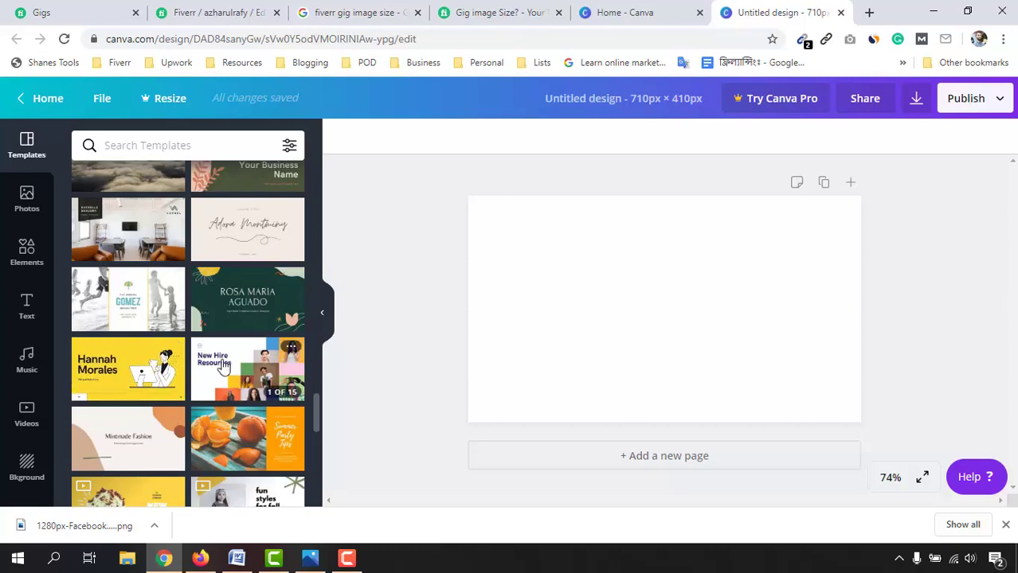
scroll(200, 338, down, 5)
scroll(198, 359, down, 2)
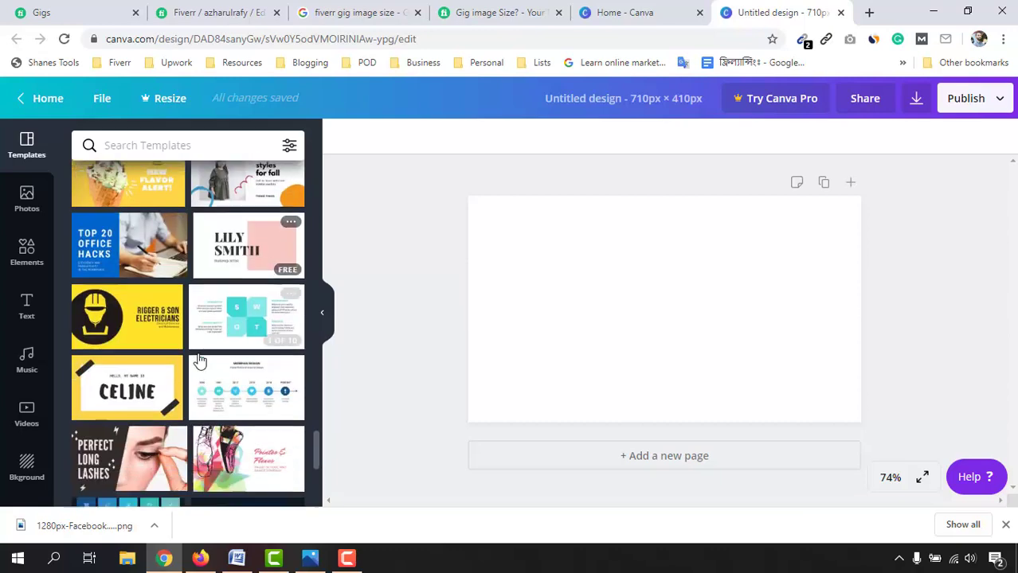
scroll(139, 349, up, 2)
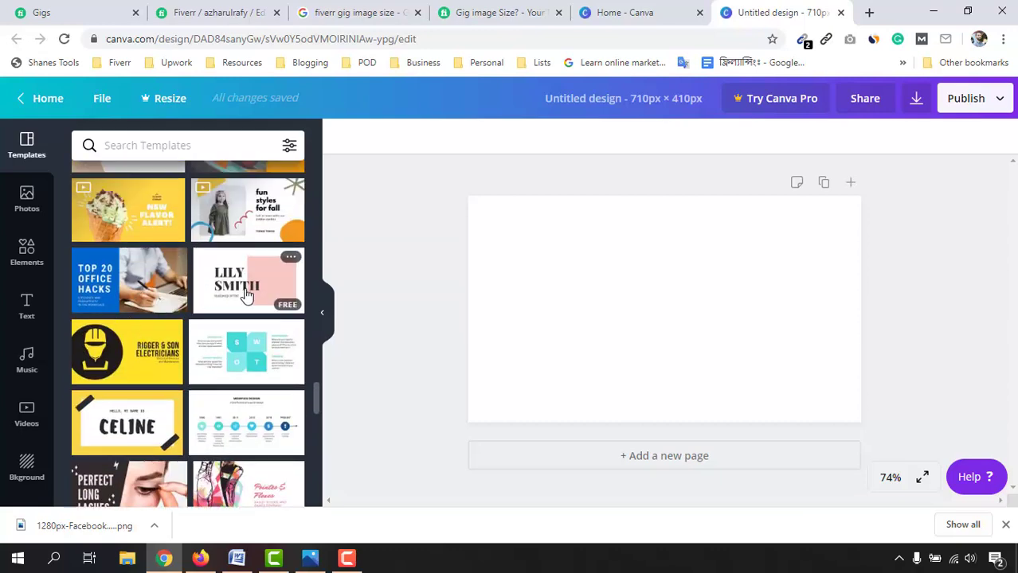
scroll(278, 313, down, 2)
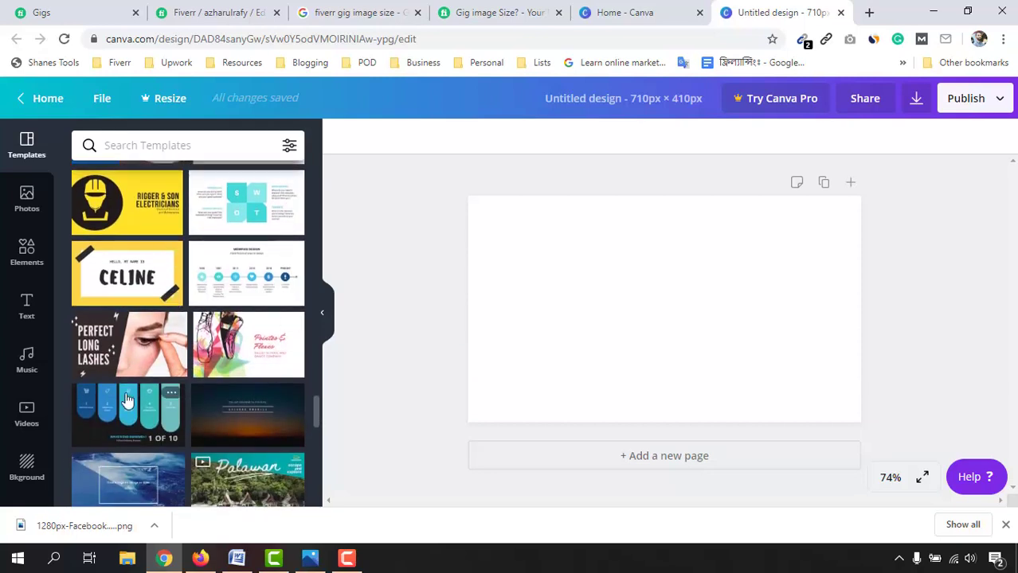
scroll(276, 362, down, 5)
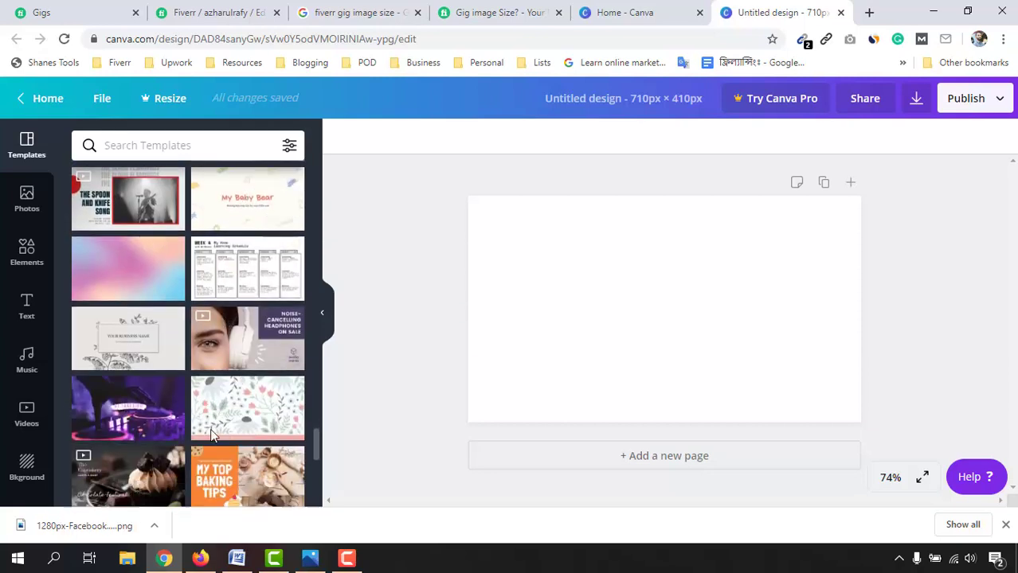
scroll(231, 402, down, 3)
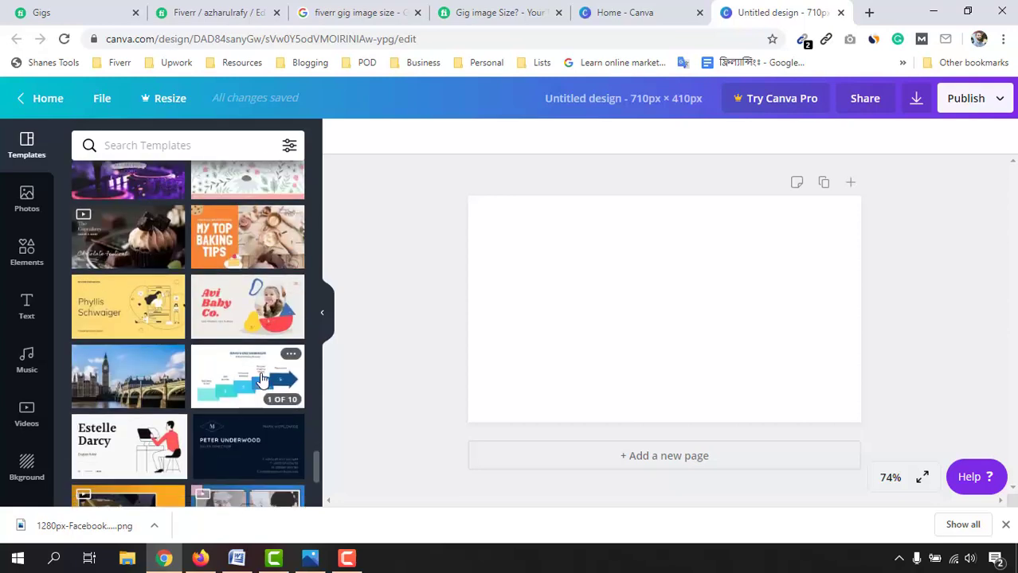
scroll(239, 366, down, 7)
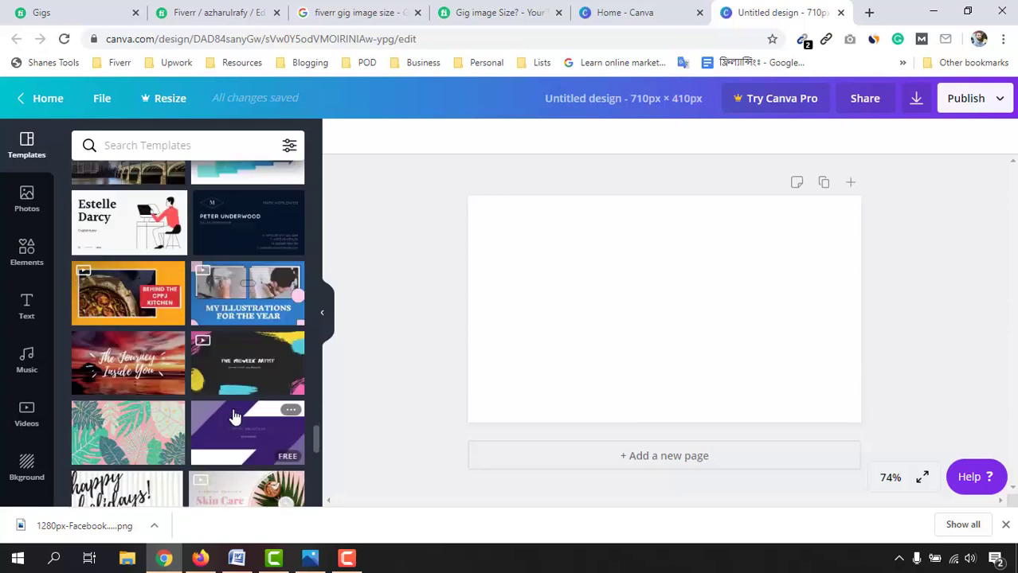
scroll(167, 396, down, 10)
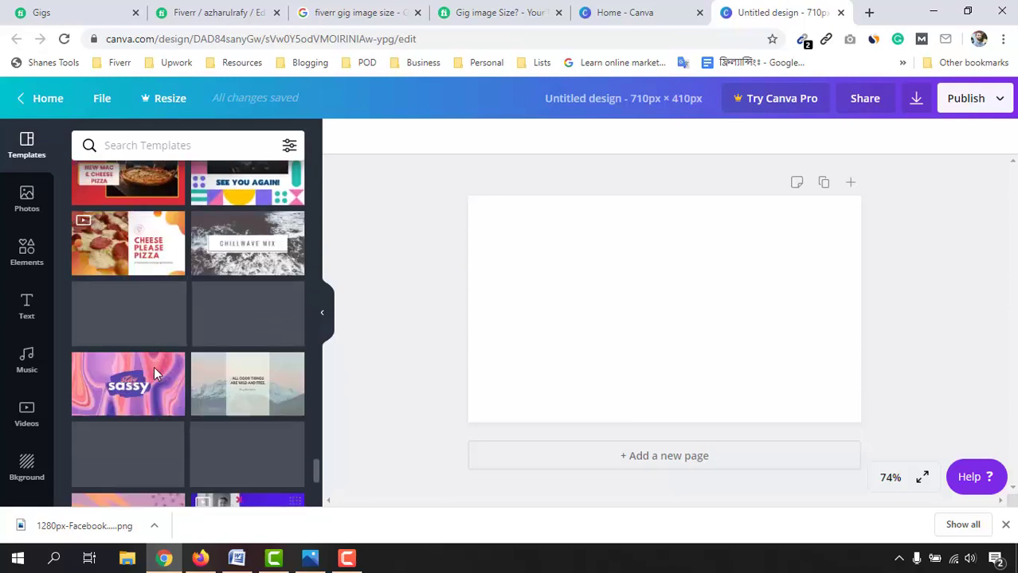
scroll(175, 302, down, 5)
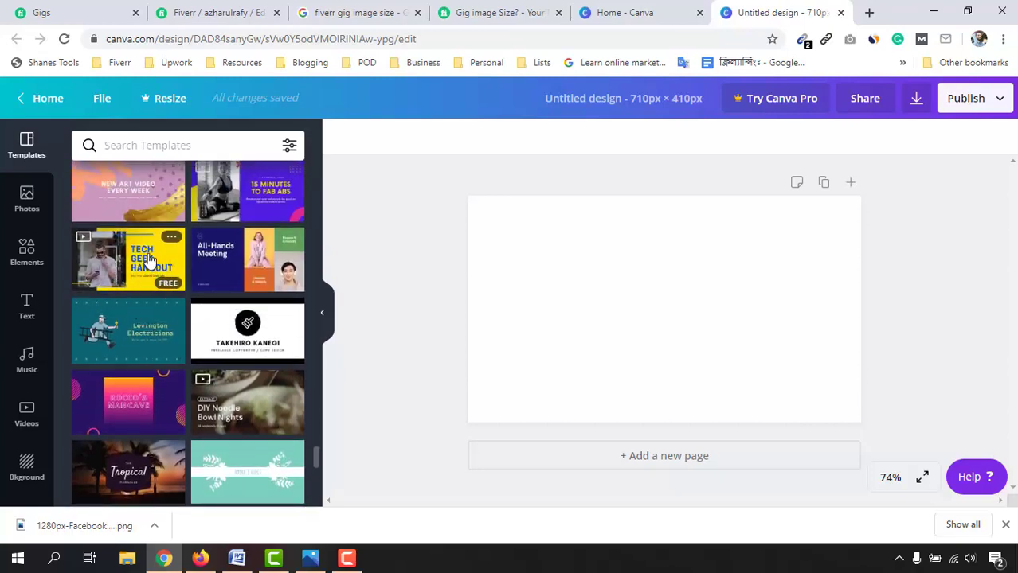
scroll(154, 259, down, 10)
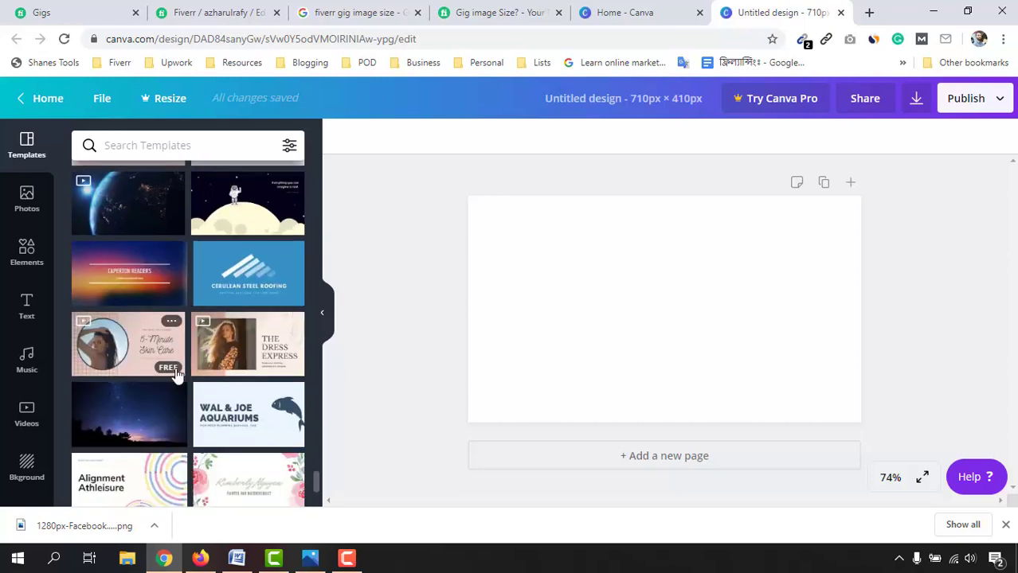
scroll(177, 374, down, 12)
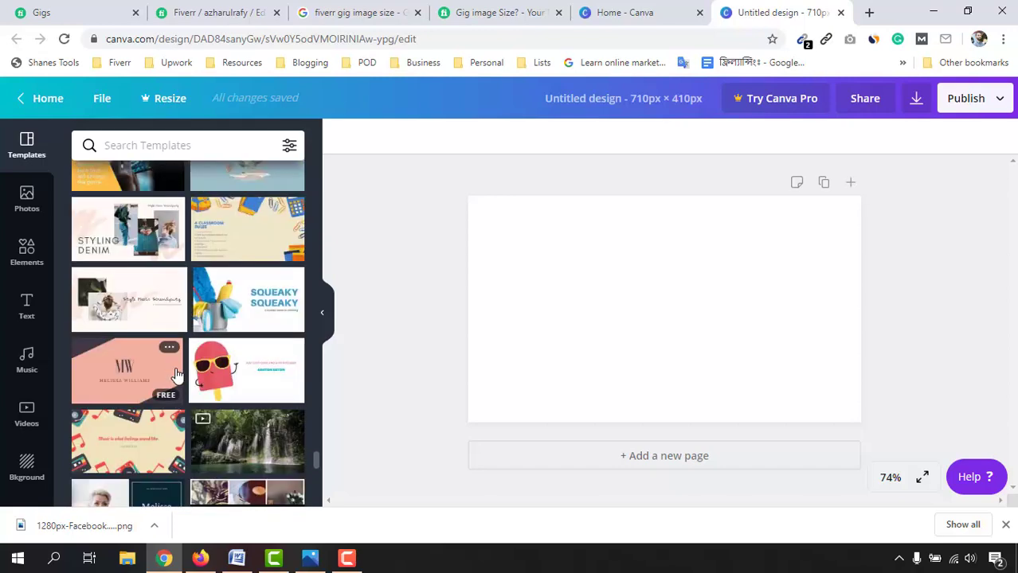
scroll(177, 374, down, 3)
scroll(119, 284, up, 2)
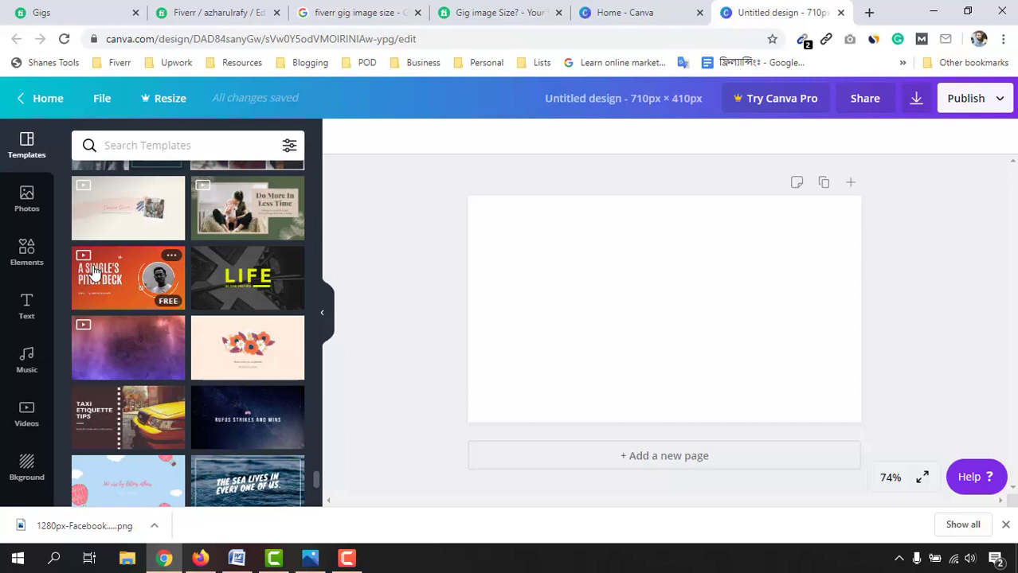
click(128, 287)
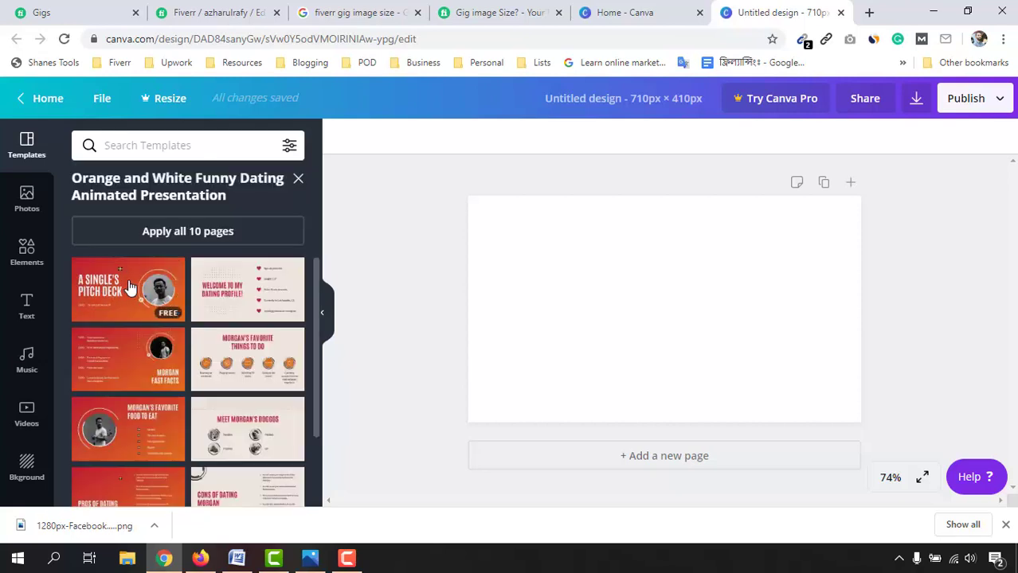
click(127, 297)
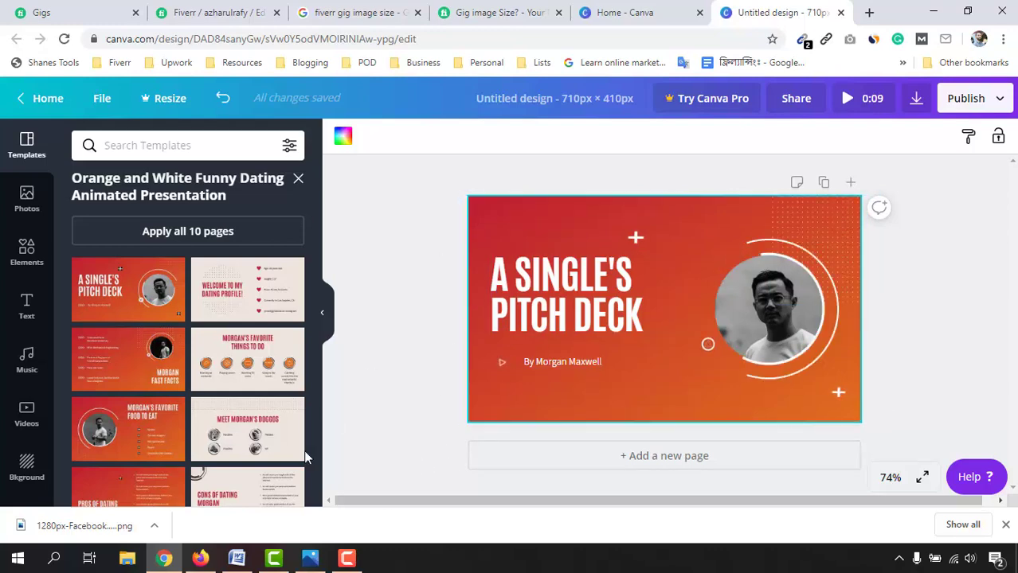
Switch to the Facebok Business Page.docx document in Word, check the "Facebook Business Page" wording of the gig title, and return to Canva.
click(236, 558)
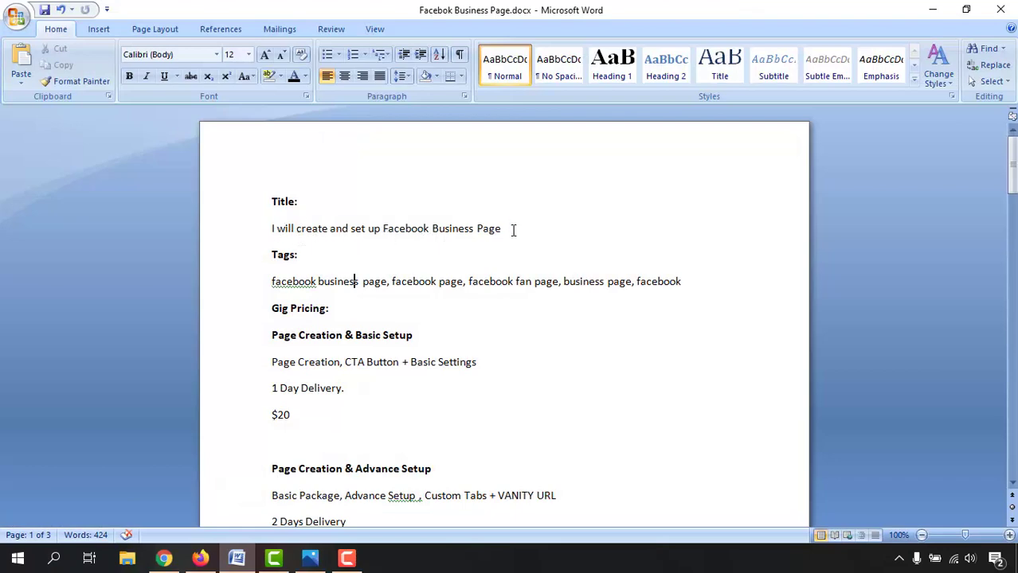
drag(513, 229, 383, 228)
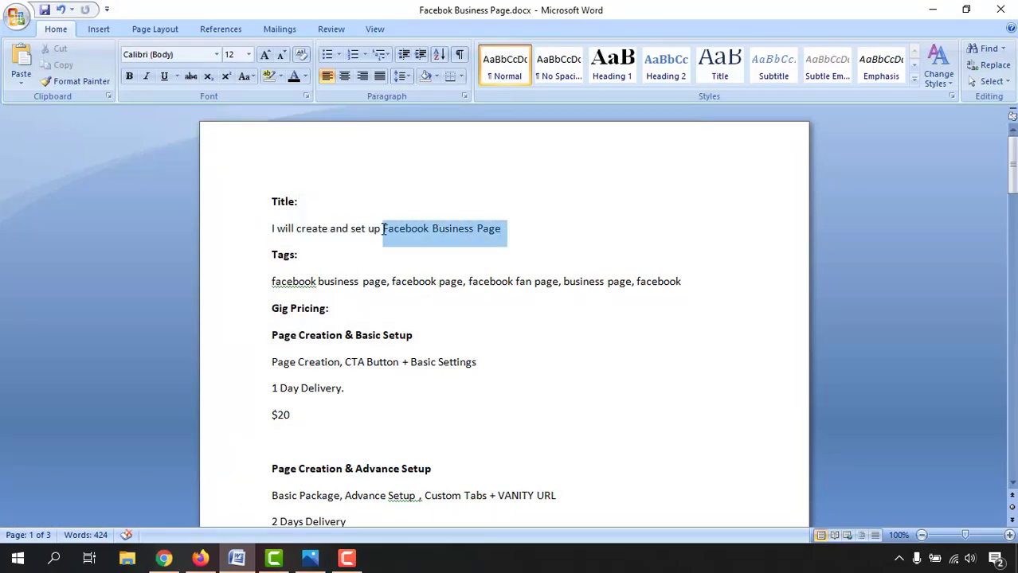
click(934, 15)
Replace the "A SINGLE'S PITCH DECK" heading text with "FACEBOOK PAGE SERVICES".
click(518, 283)
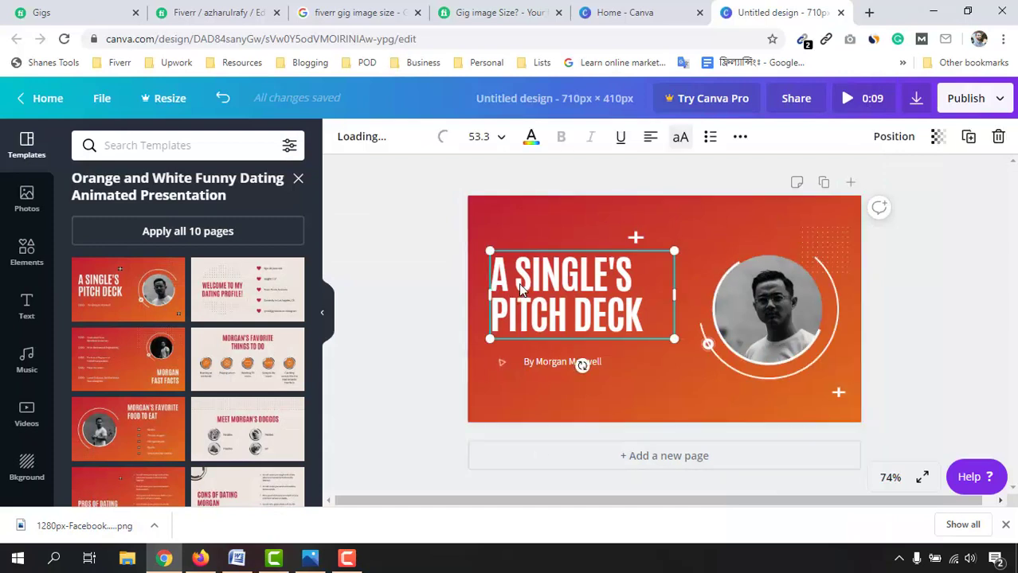
click(562, 310)
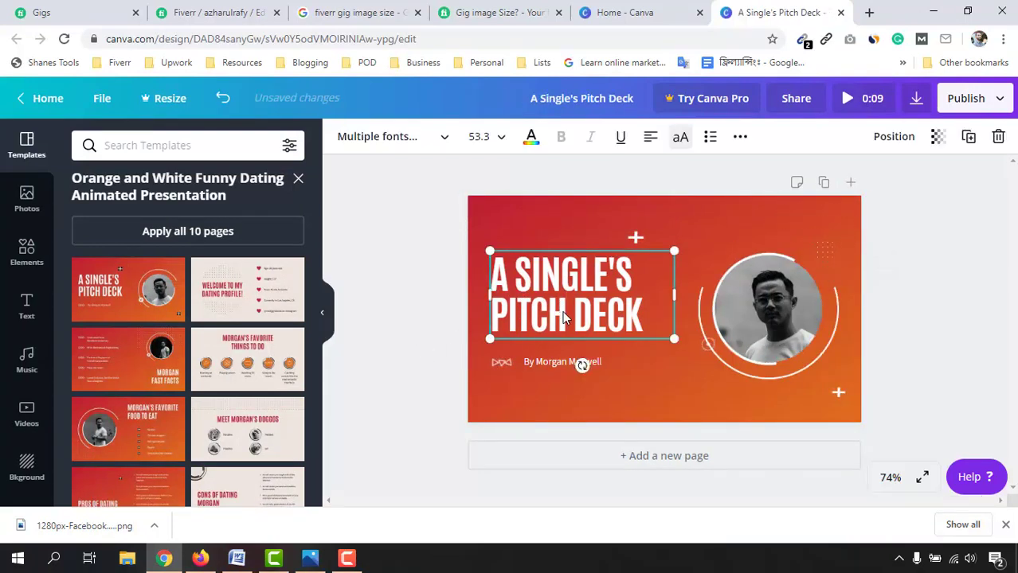
double_click(540, 275)
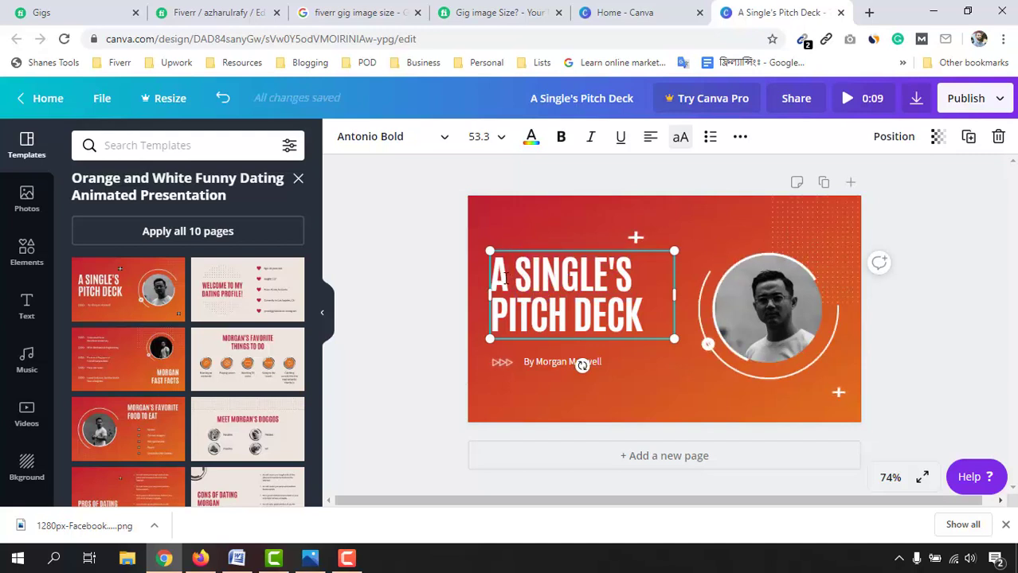
drag(492, 267, 646, 336)
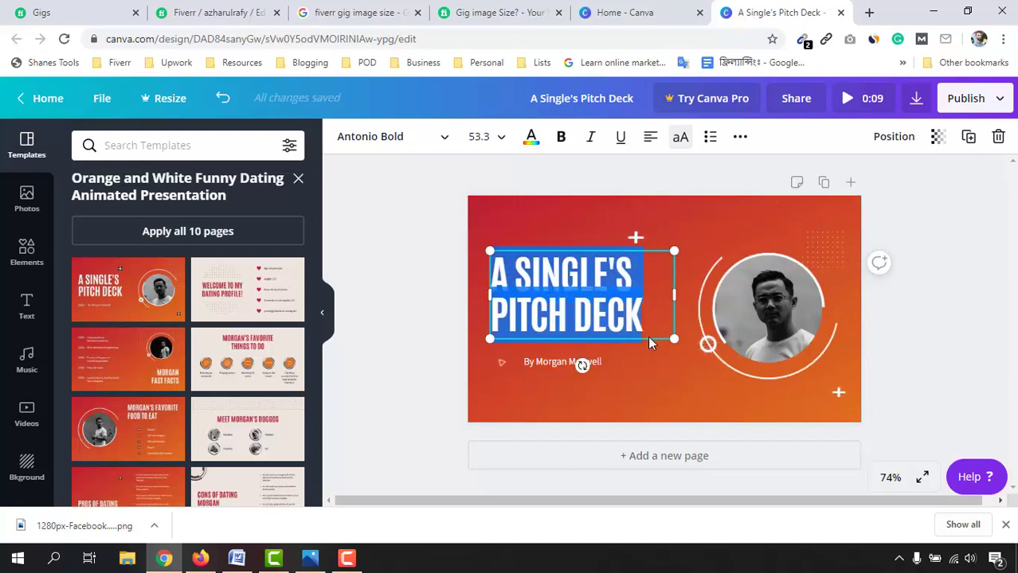
text(FACEBOOK)
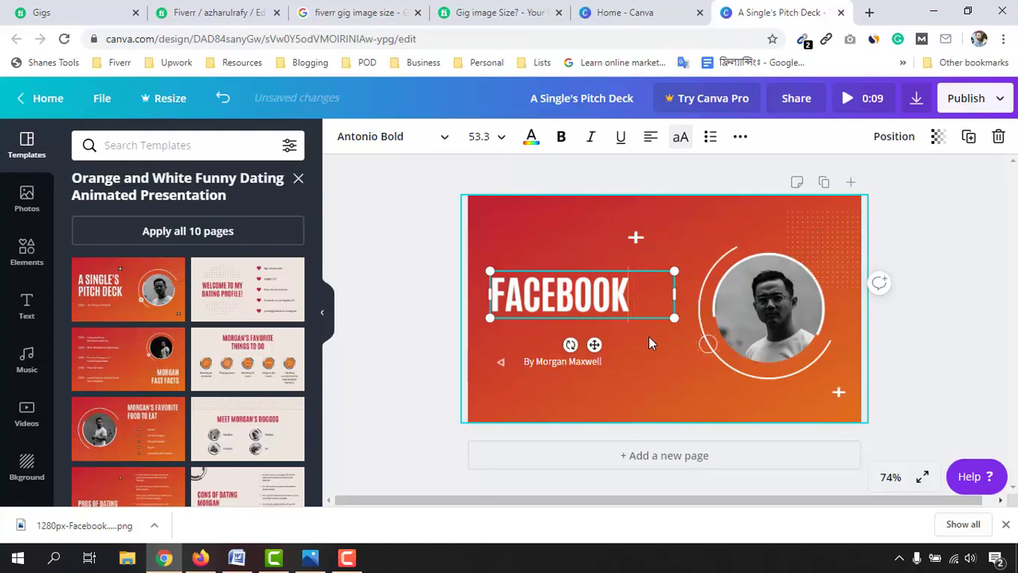
text( PAGE)
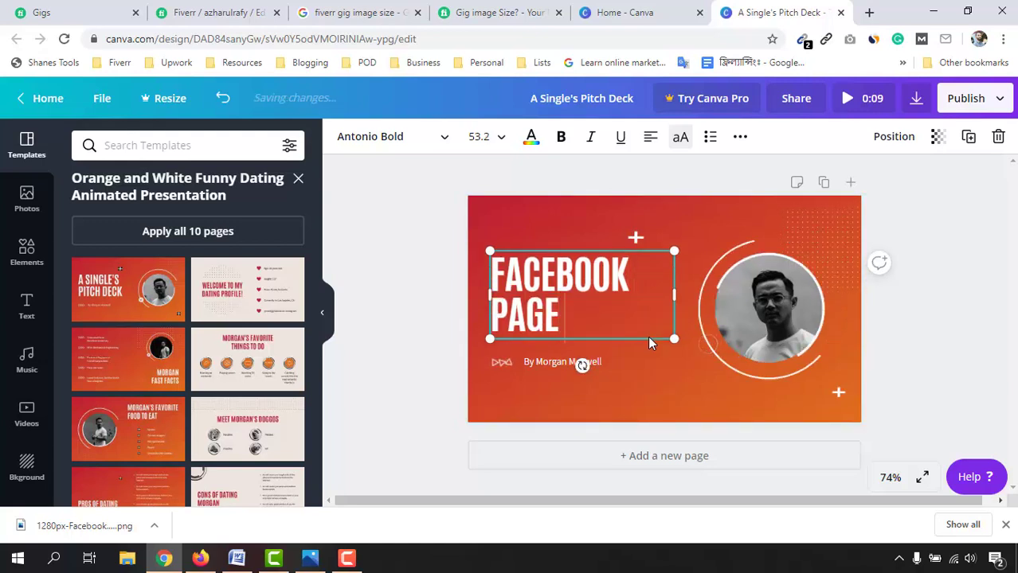
key(Escape)
text(SERVICES)
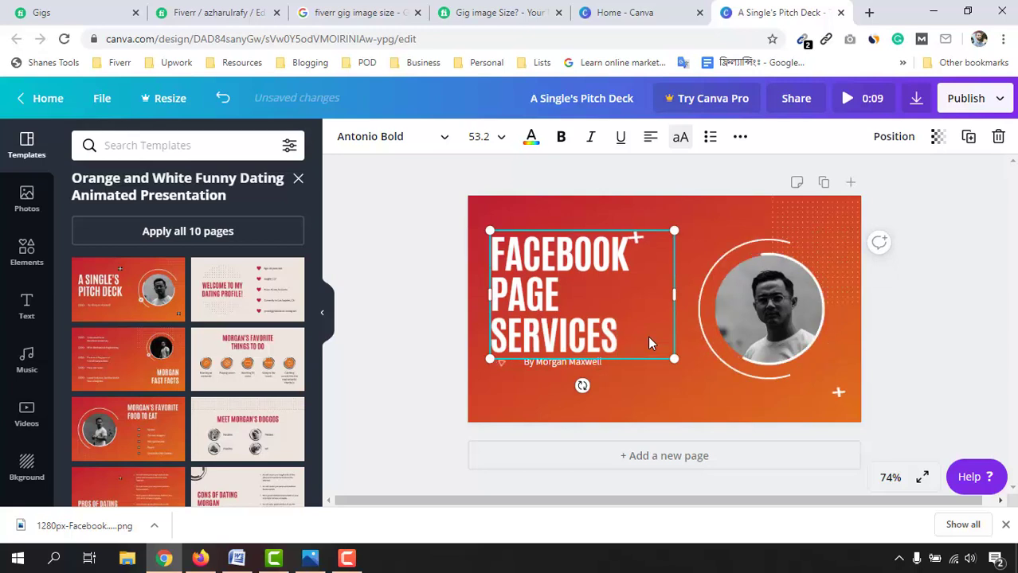
Delete the author byline and the small triangle ornament beneath the heading.
click(544, 360)
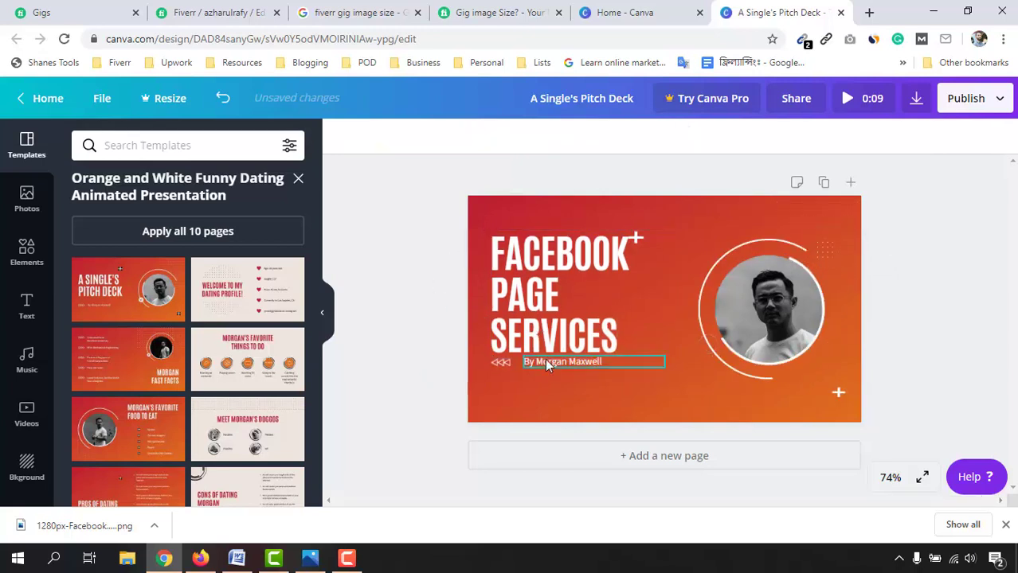
key(Delete)
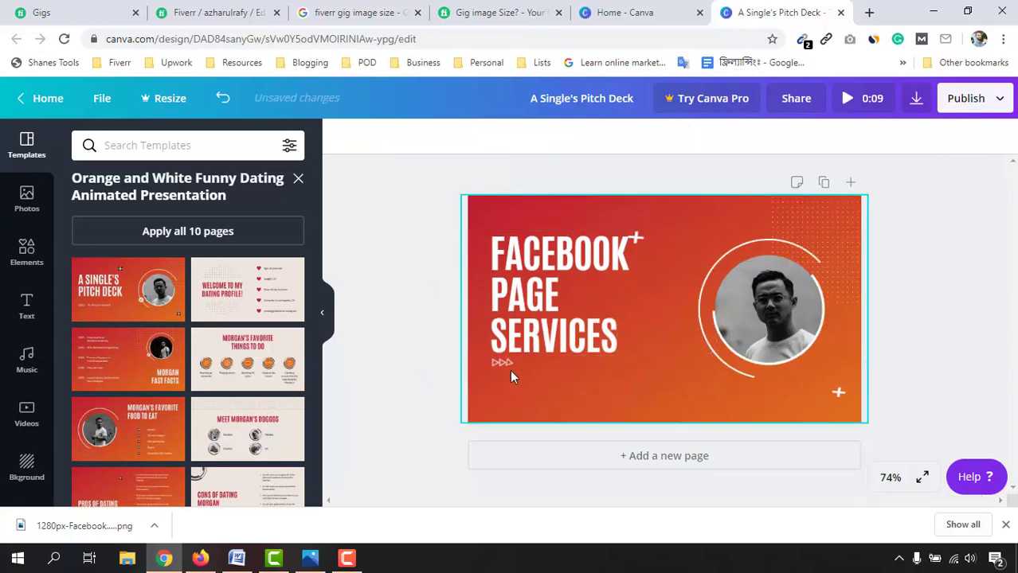
click(504, 365)
key(Delete)
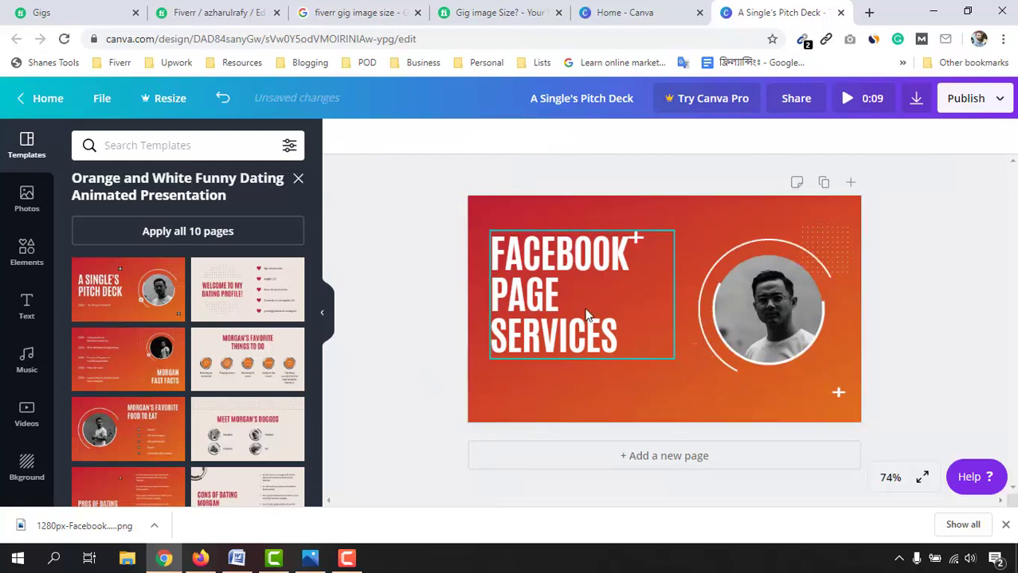
Delete the two white plus signs and centre the heading vertically beside the circular photo.
drag(586, 316, 586, 334)
click(635, 237)
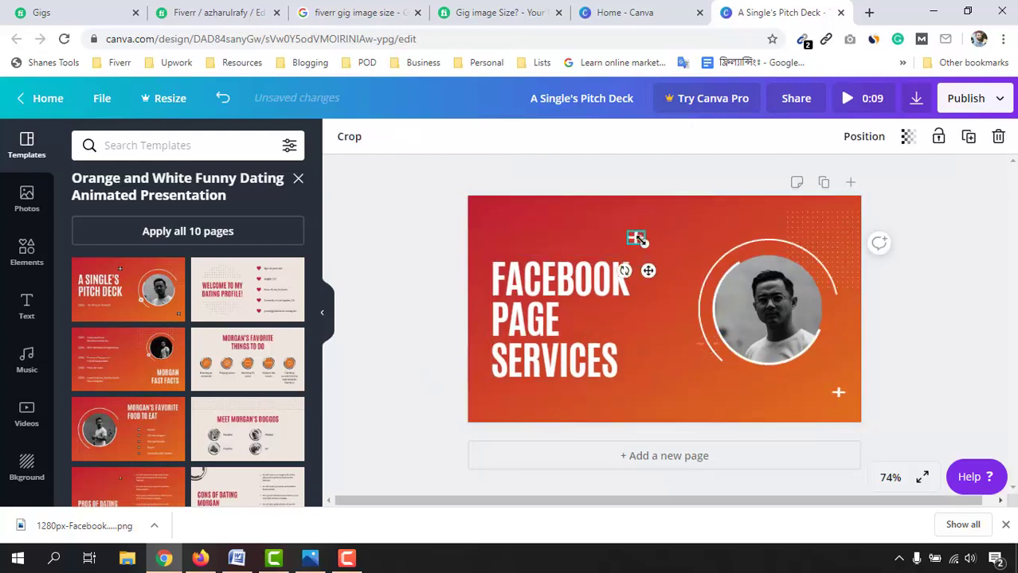
key(Delete)
click(837, 393)
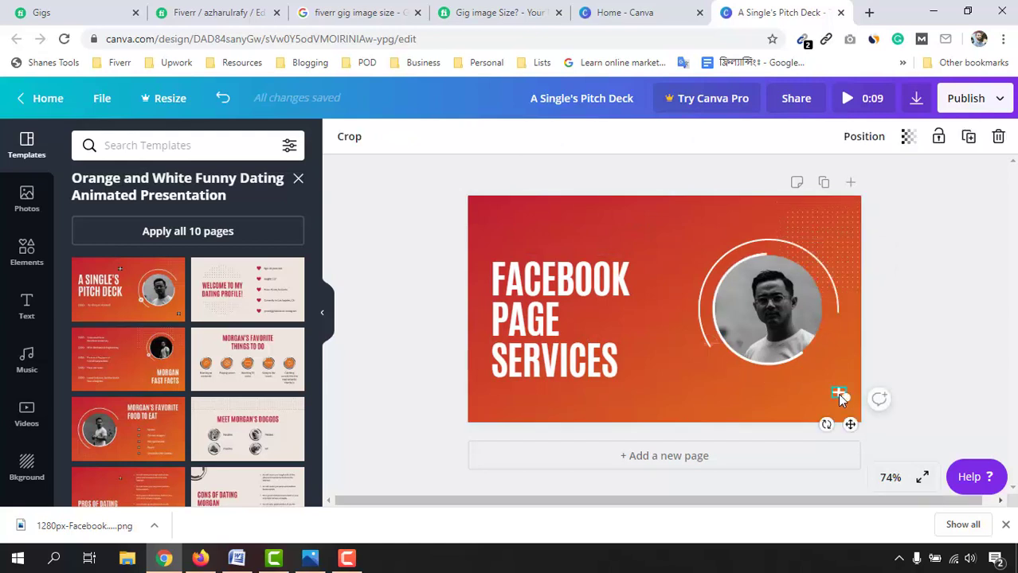
key(Delete)
drag(601, 335, 601, 315)
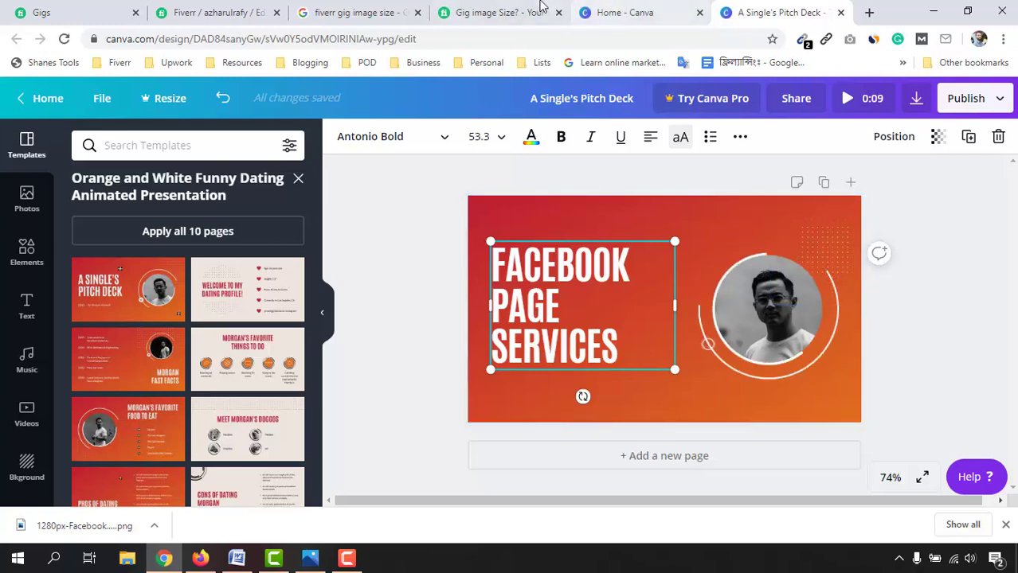
Switch to the Facebok Business Page.docx document in Word, re-read the gig title line, and return to Canva.
click(237, 558)
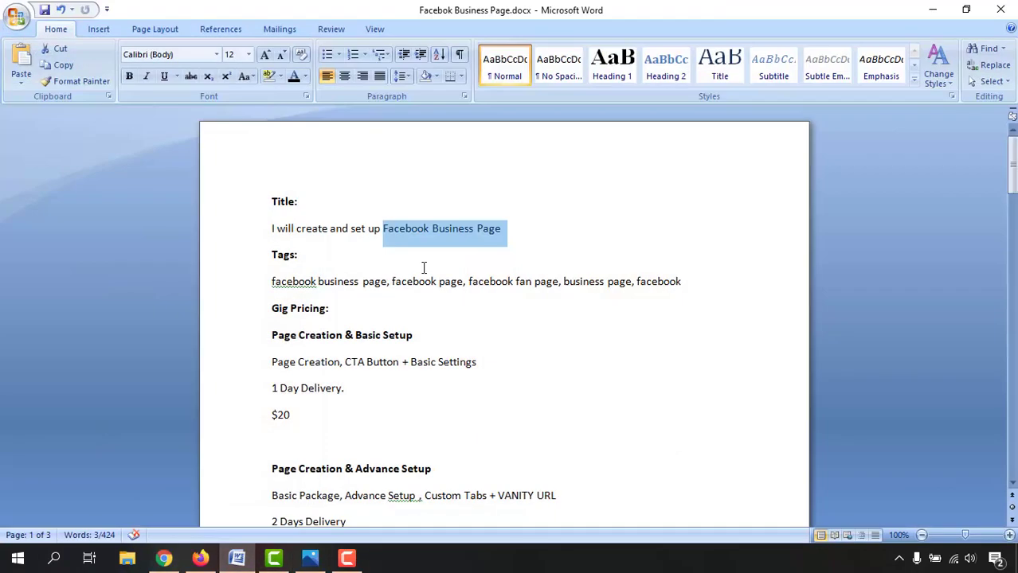
drag(291, 228, 498, 230)
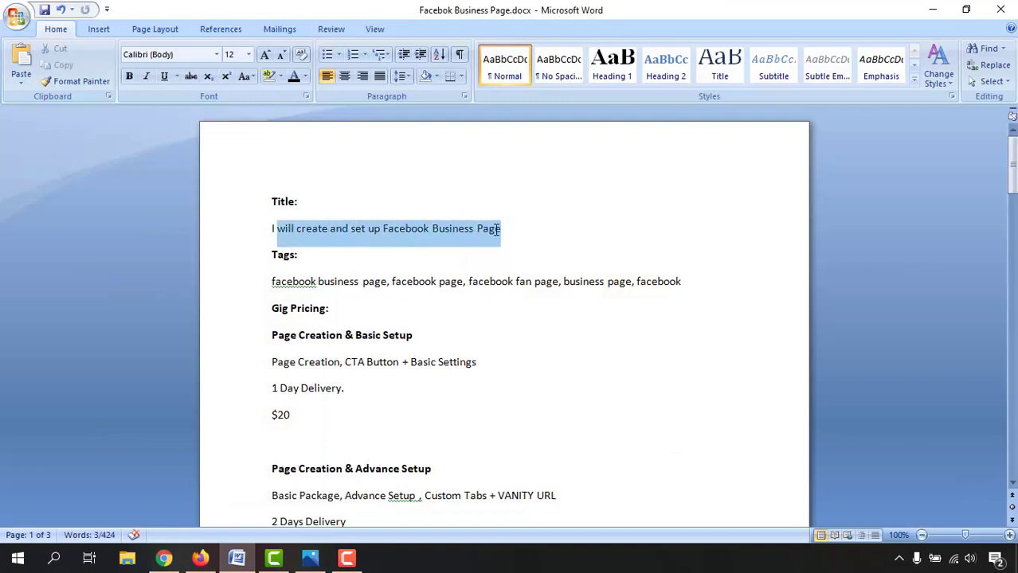
click(934, 7)
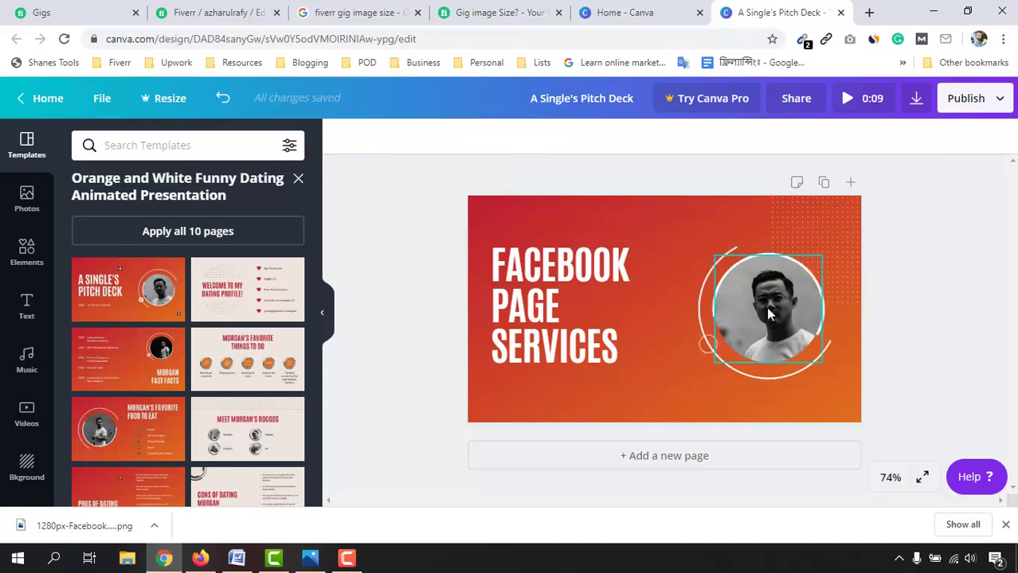
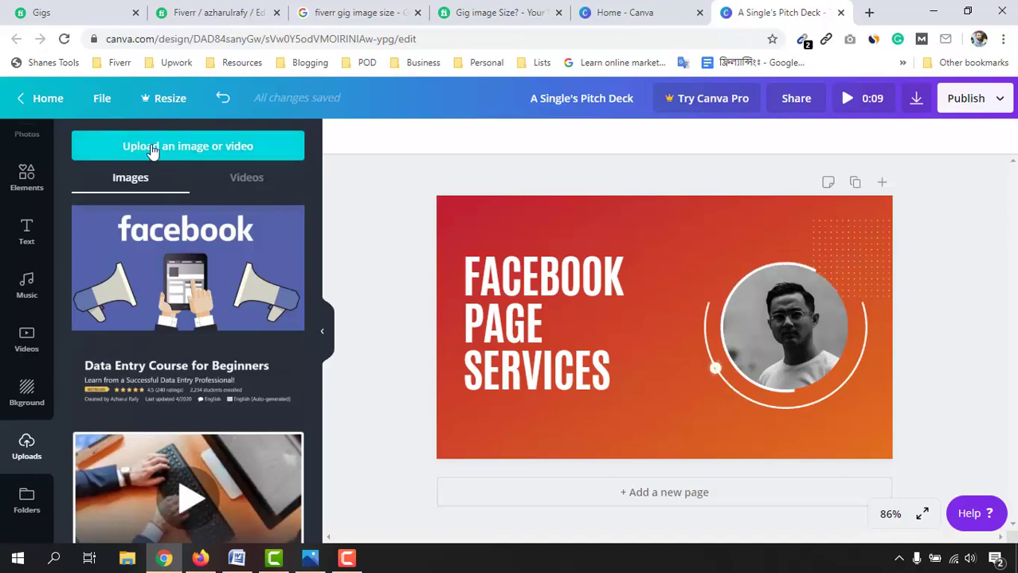
click(120, 151)
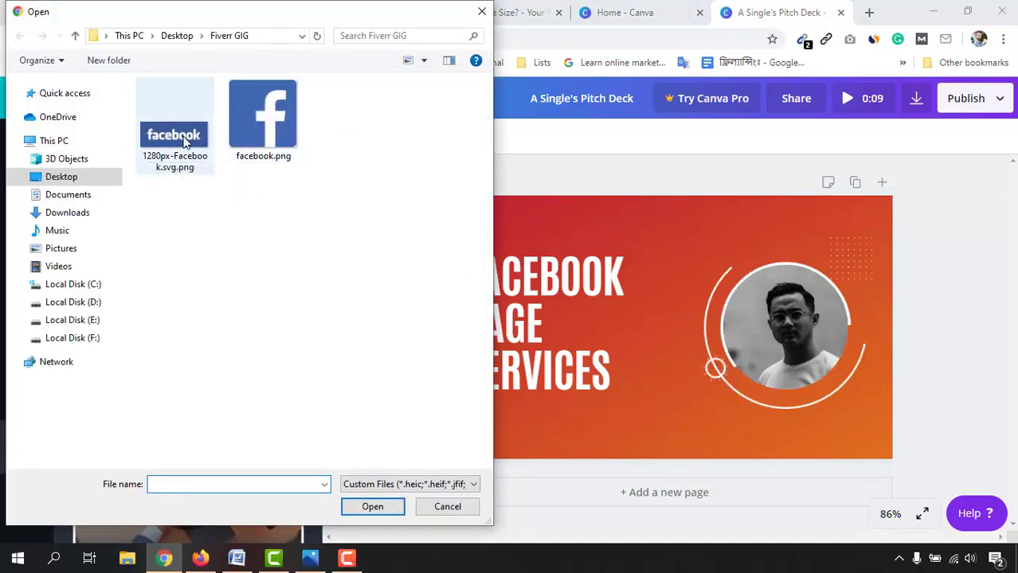
click(261, 141)
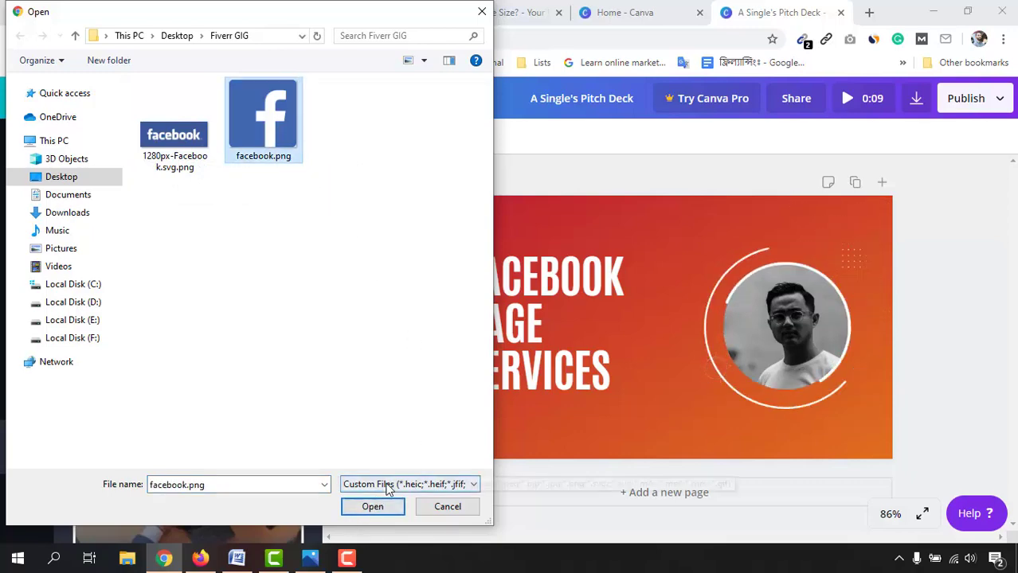
click(487, 16)
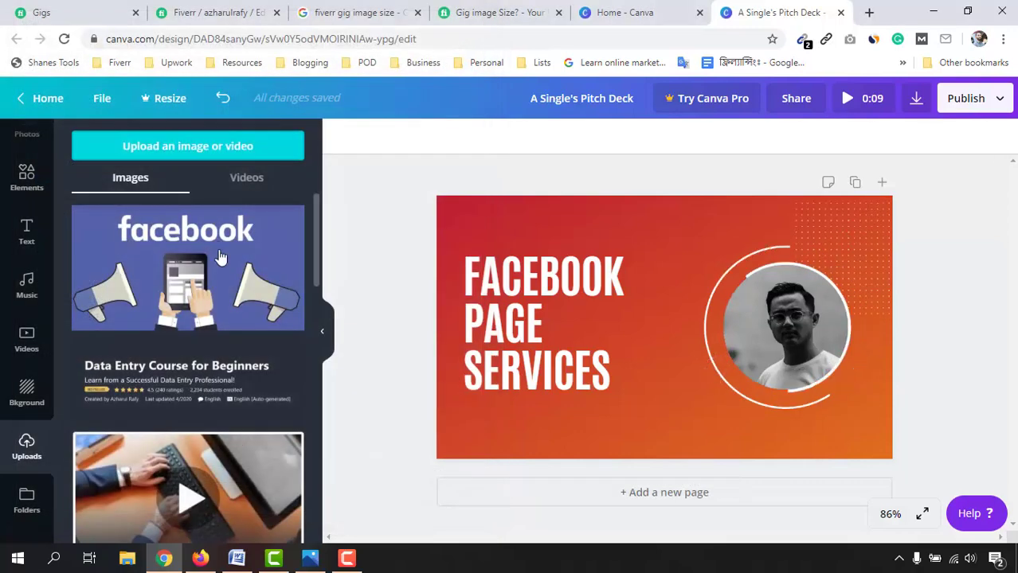
Replace the grey portrait in the circular frame with the uploaded photo of the bearded man on a green background.
scroll(256, 408, down, 15)
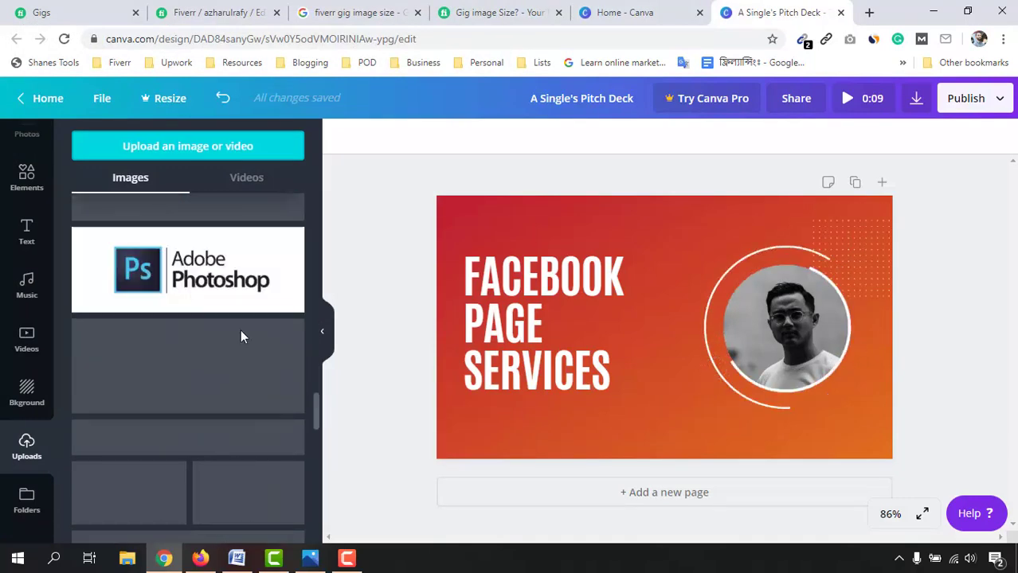
scroll(240, 330, down, 3)
scroll(239, 376, down, 5)
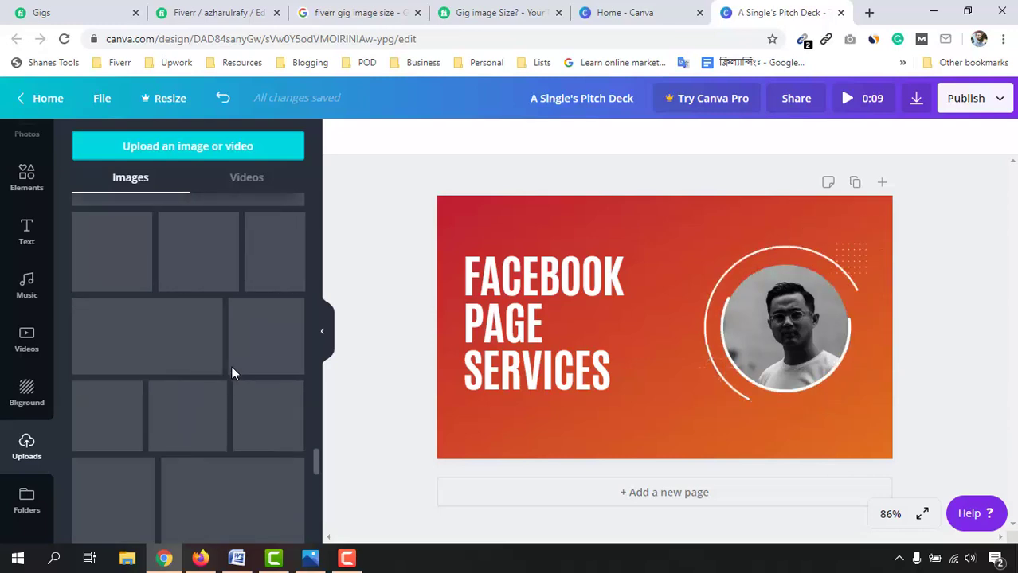
scroll(231, 366, down, 3)
scroll(233, 373, down, 10)
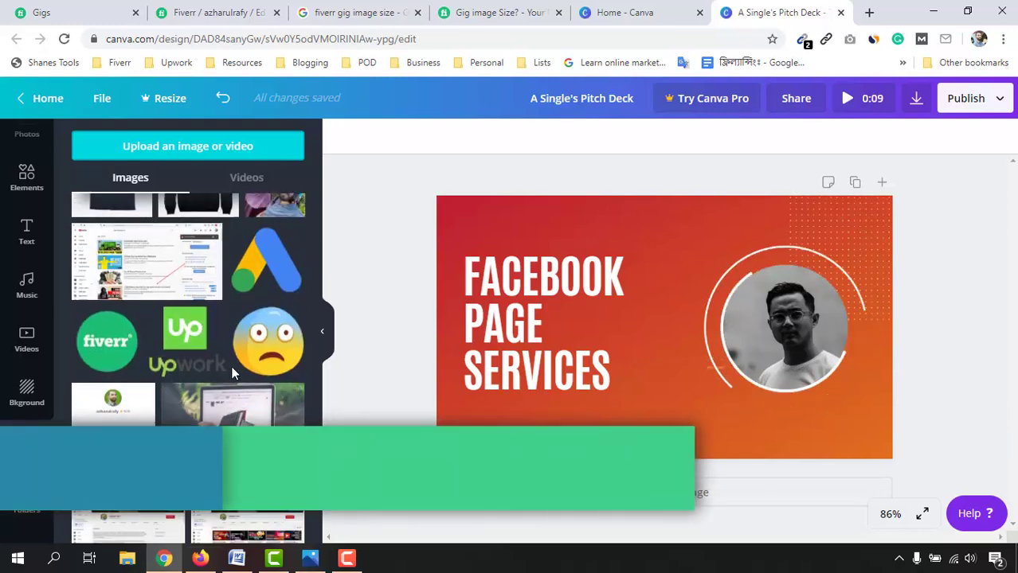
scroll(233, 373, down, 5)
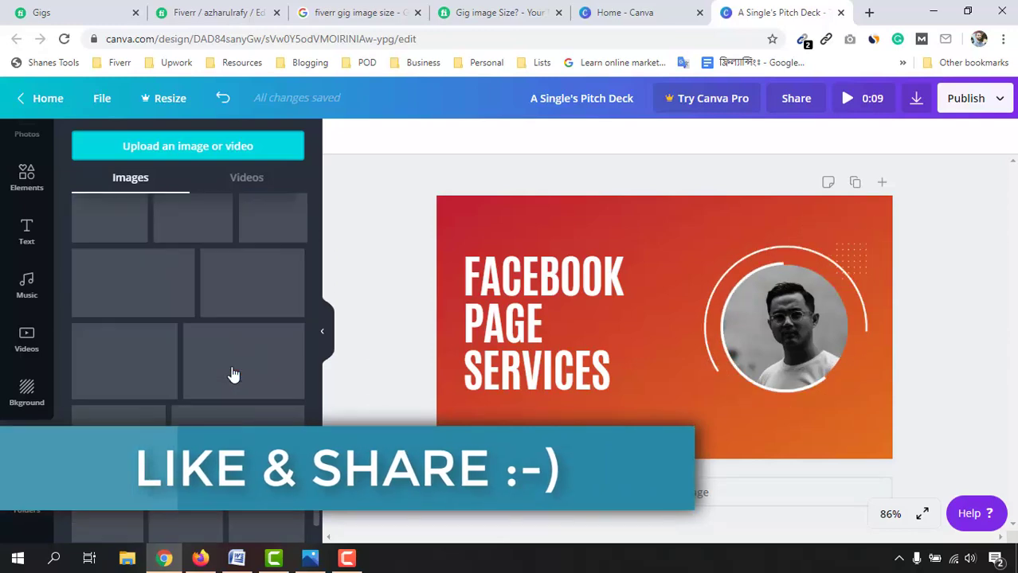
scroll(232, 368, down, 10)
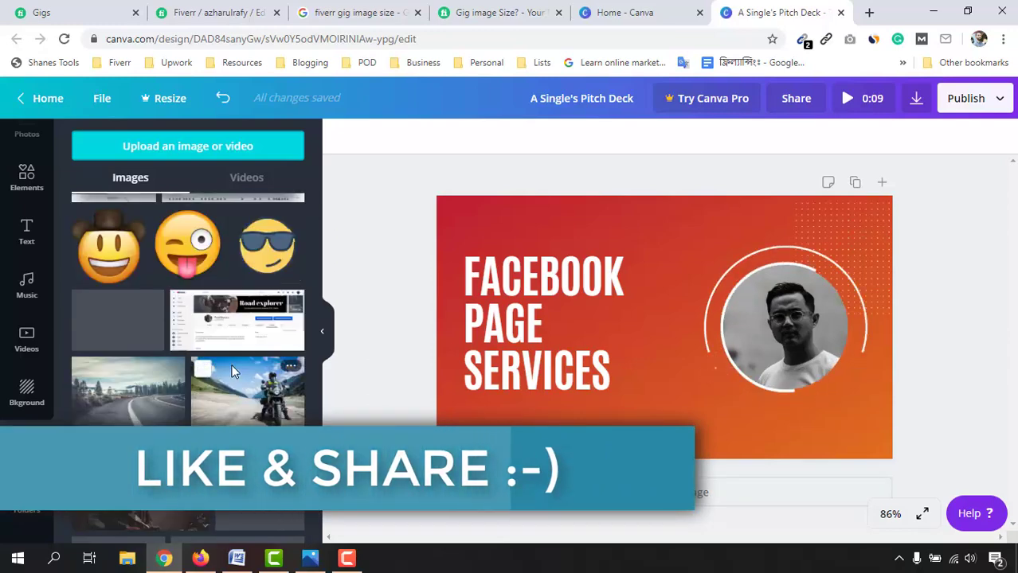
scroll(231, 370, down, 10)
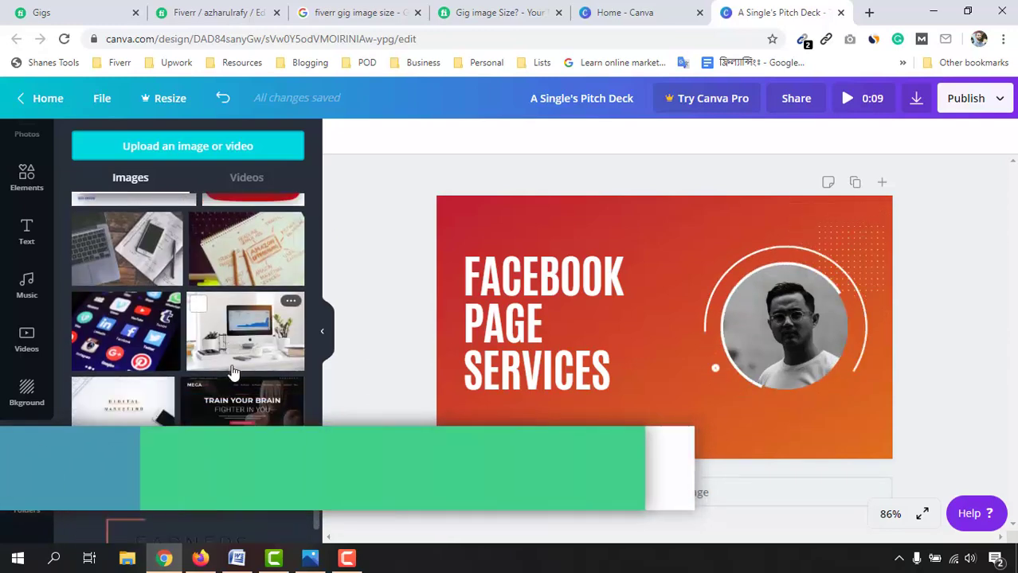
scroll(232, 371, down, 10)
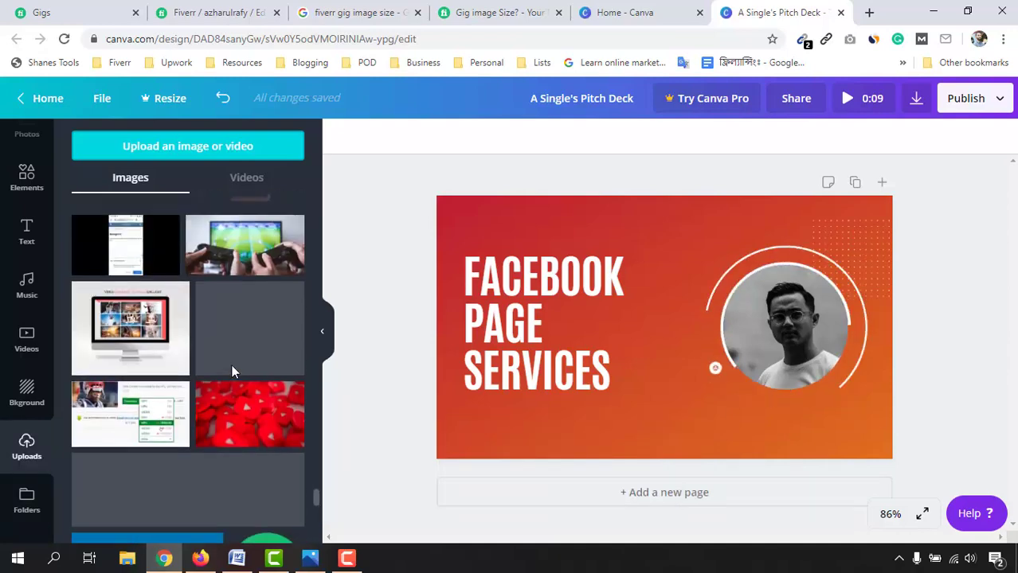
scroll(232, 371, down, 3)
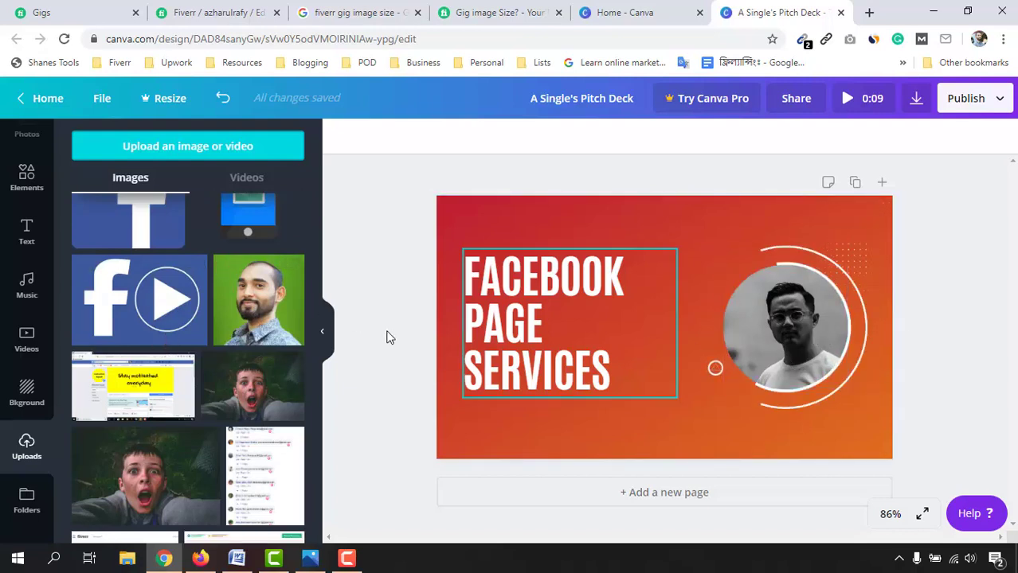
drag(255, 301, 789, 321)
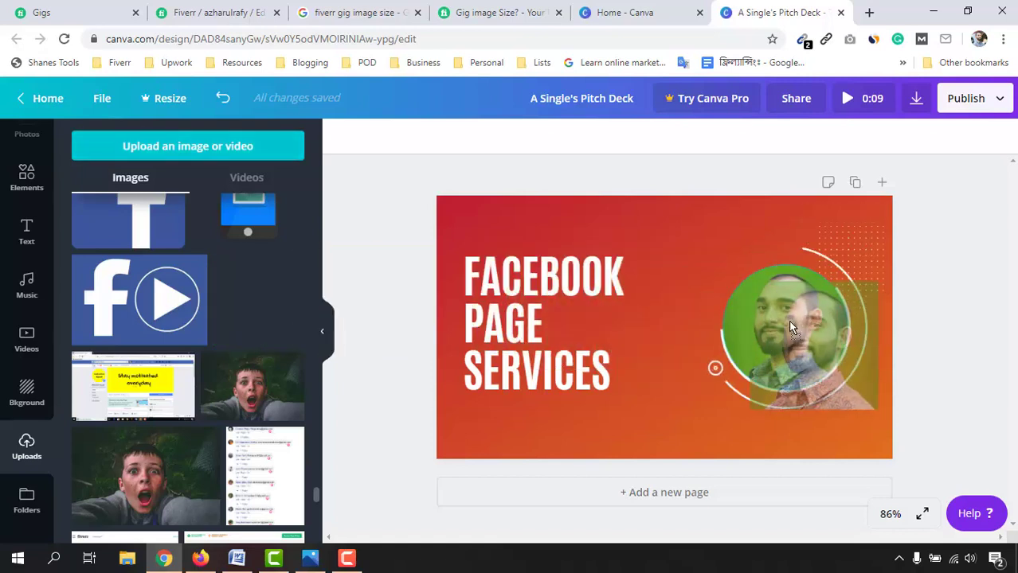
click(658, 277)
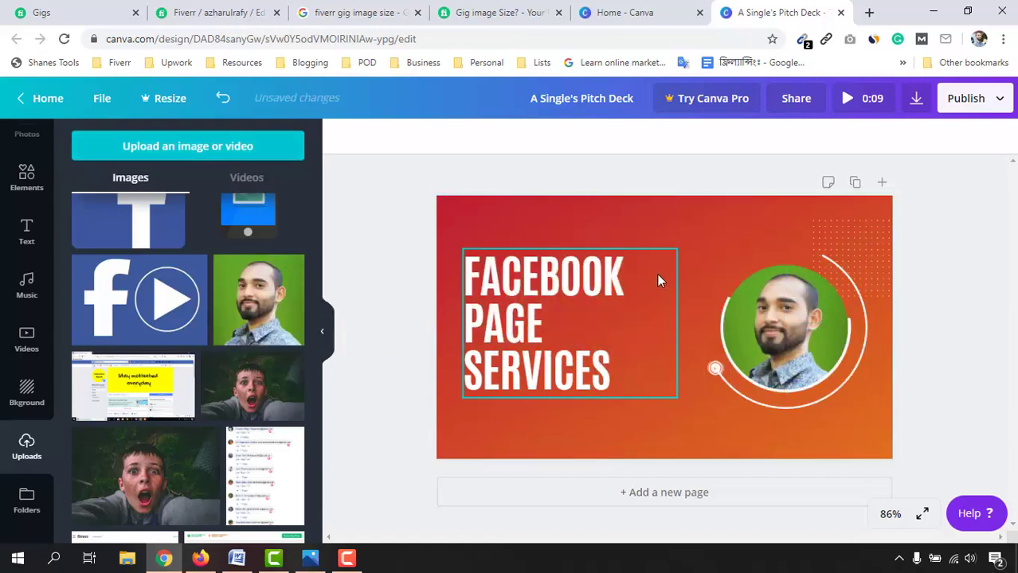
click(805, 399)
click(890, 439)
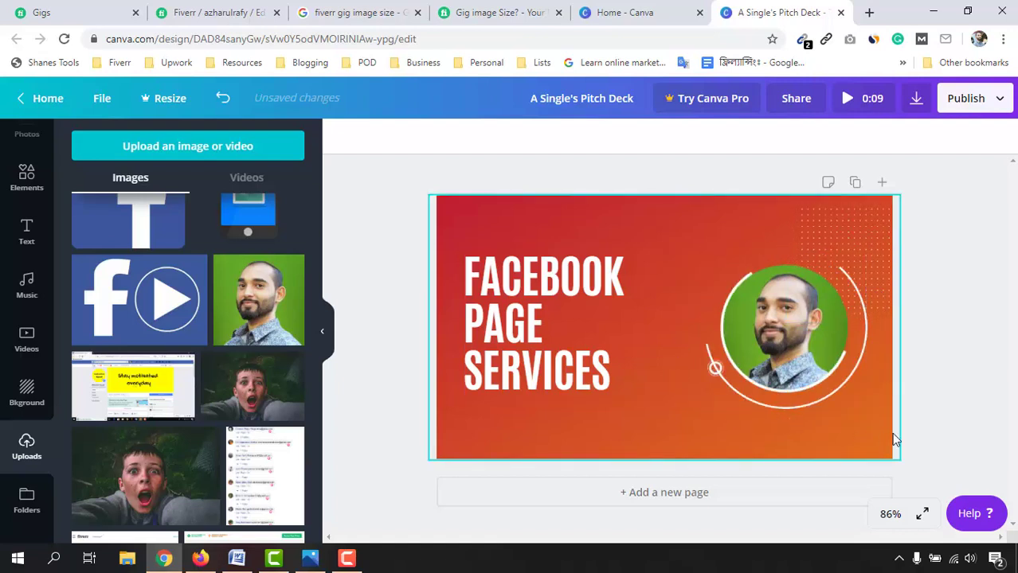
click(904, 430)
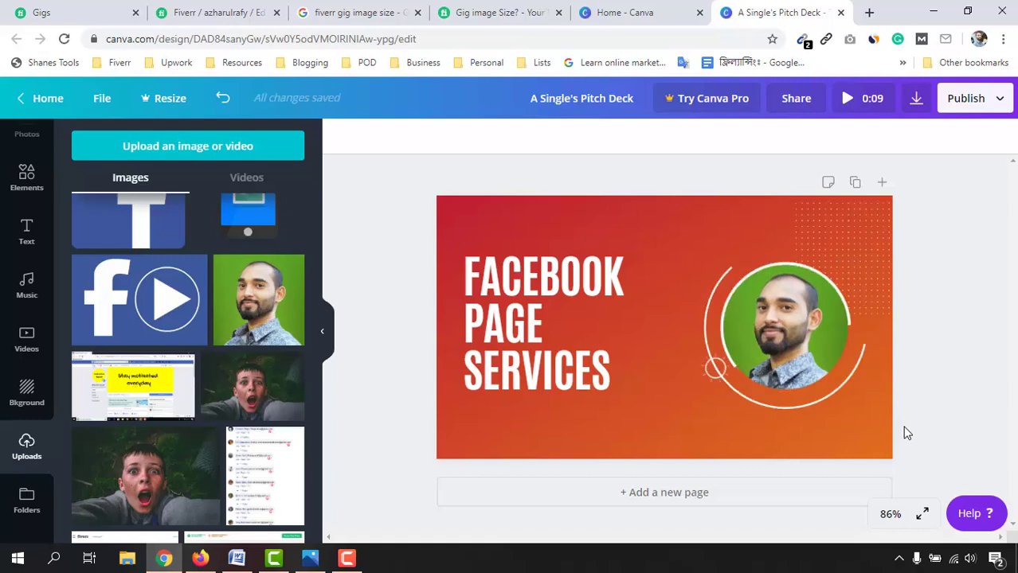
Change the red colour of the background gradient to the dark blue default colour.
click(519, 218)
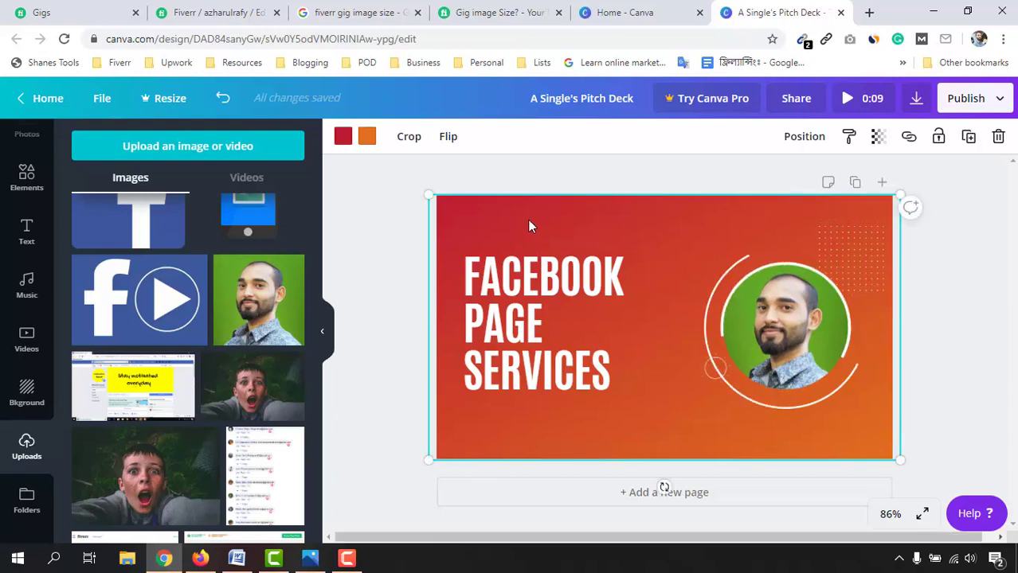
click(344, 140)
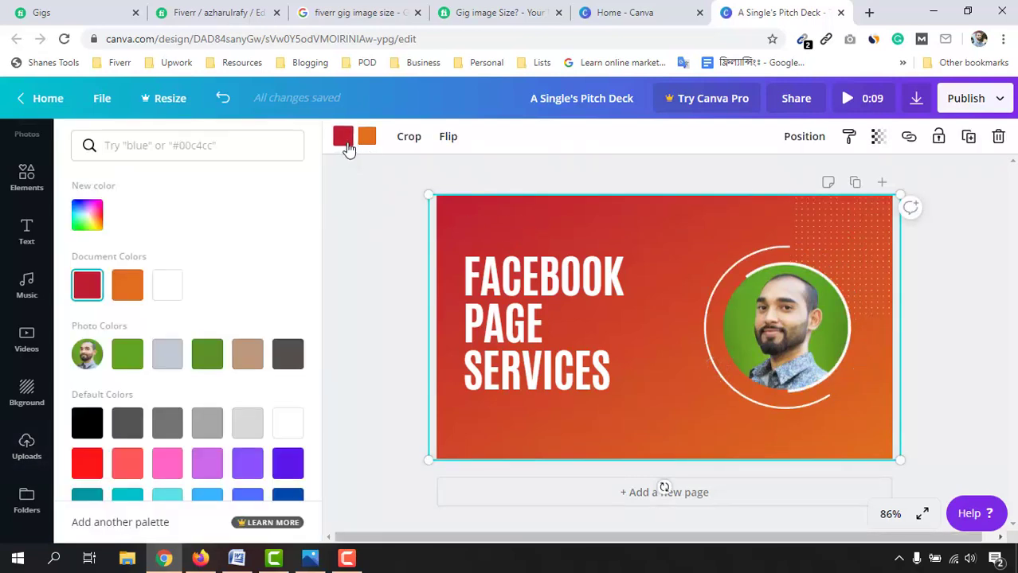
scroll(296, 432, down, 1)
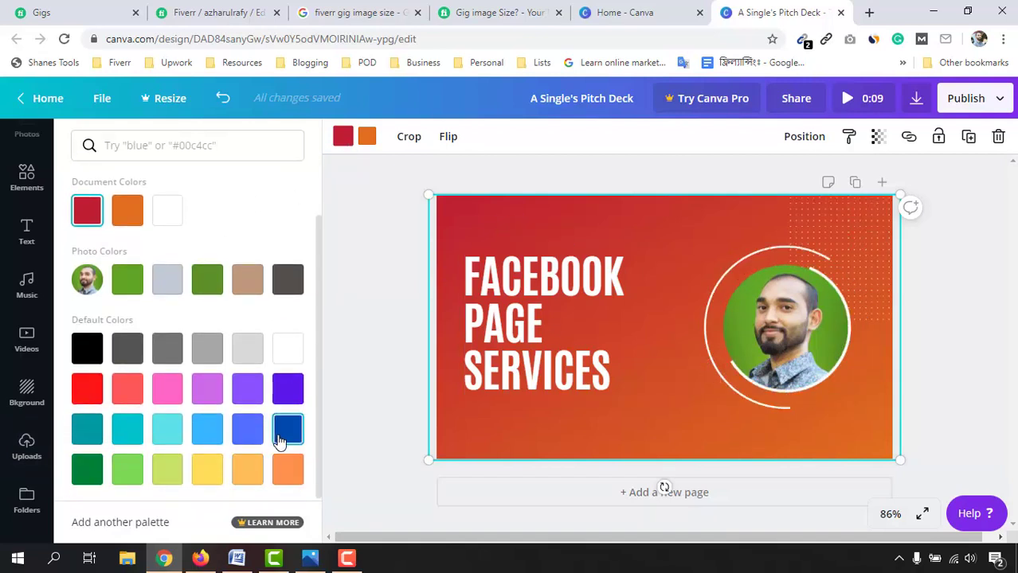
click(248, 433)
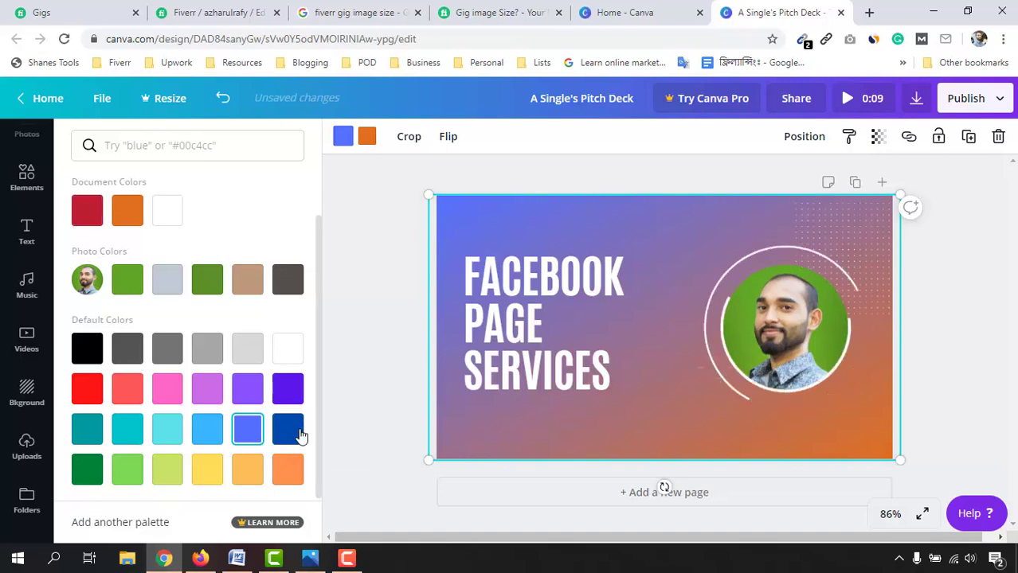
click(288, 430)
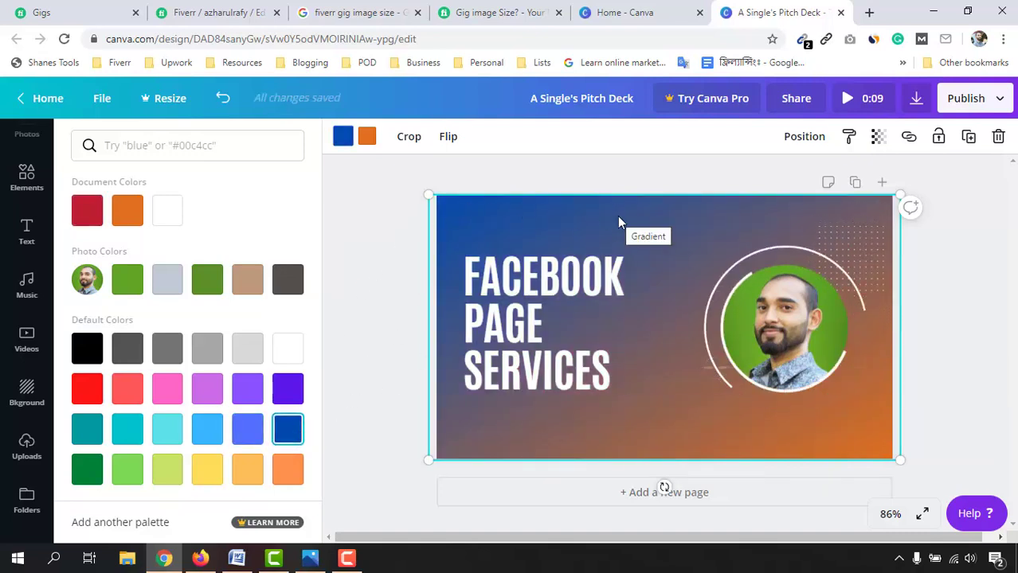
Enlarge the "FACEBOOK PAGE SERVICES" heading to font size 59.9 and centre it vertically beside the circular photo.
click(607, 342)
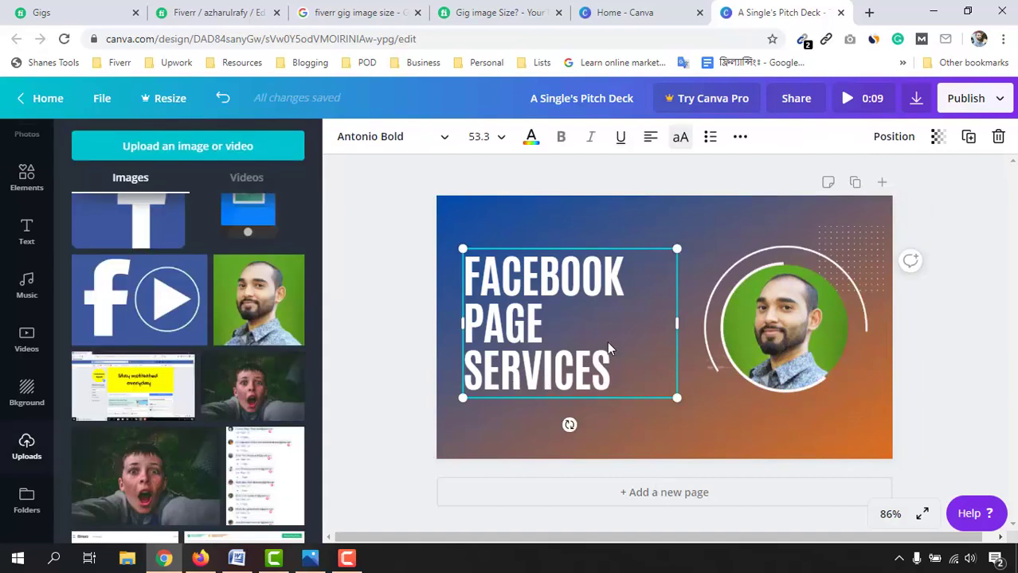
drag(676, 249, 704, 230)
drag(610, 327, 618, 323)
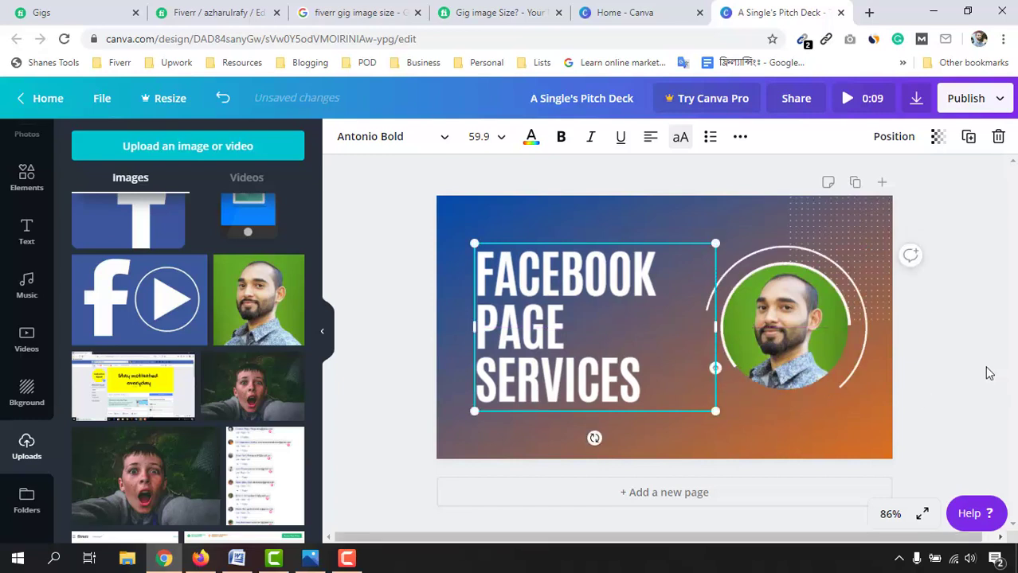
click(988, 368)
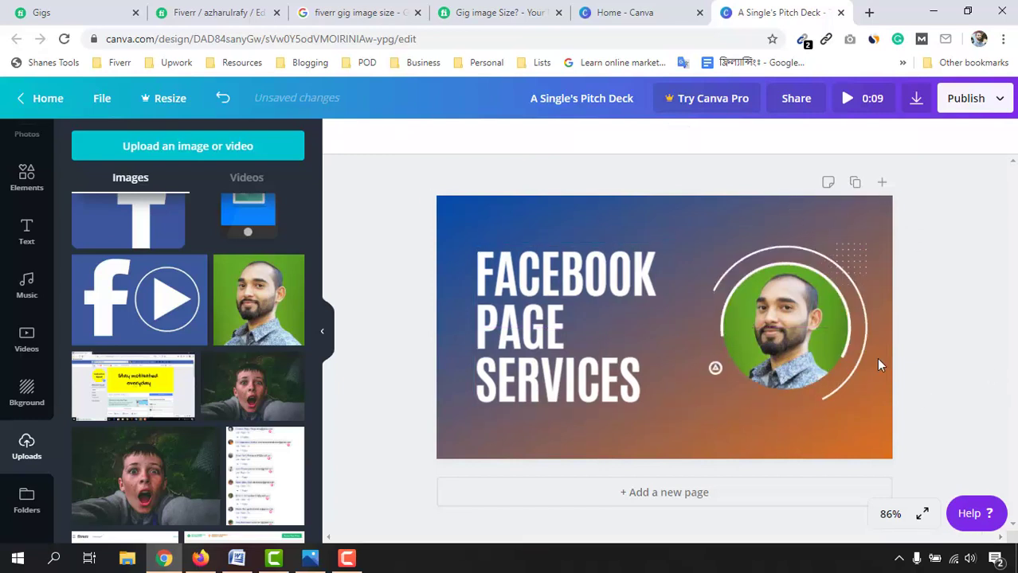
drag(567, 328, 554, 329)
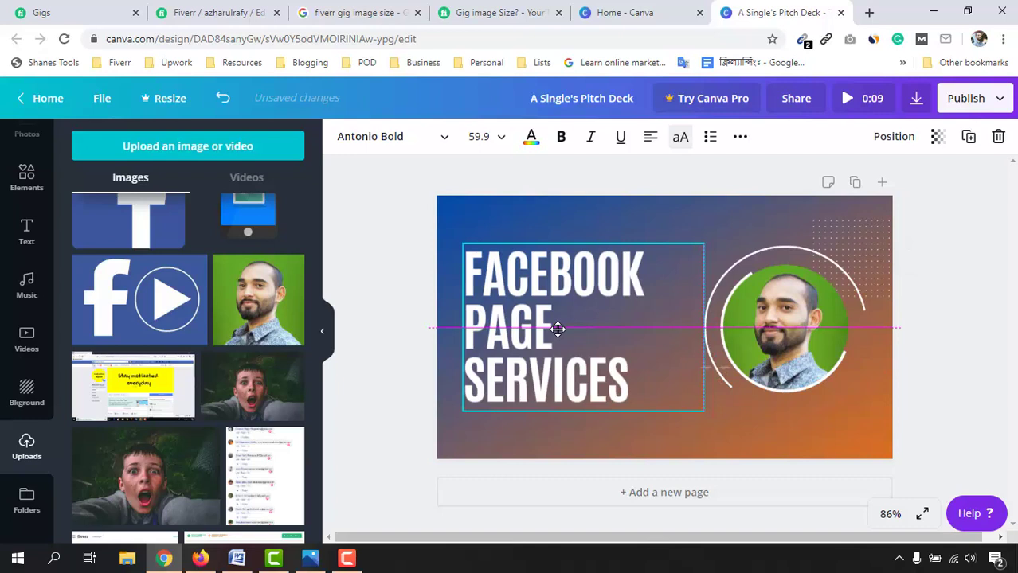
click(928, 389)
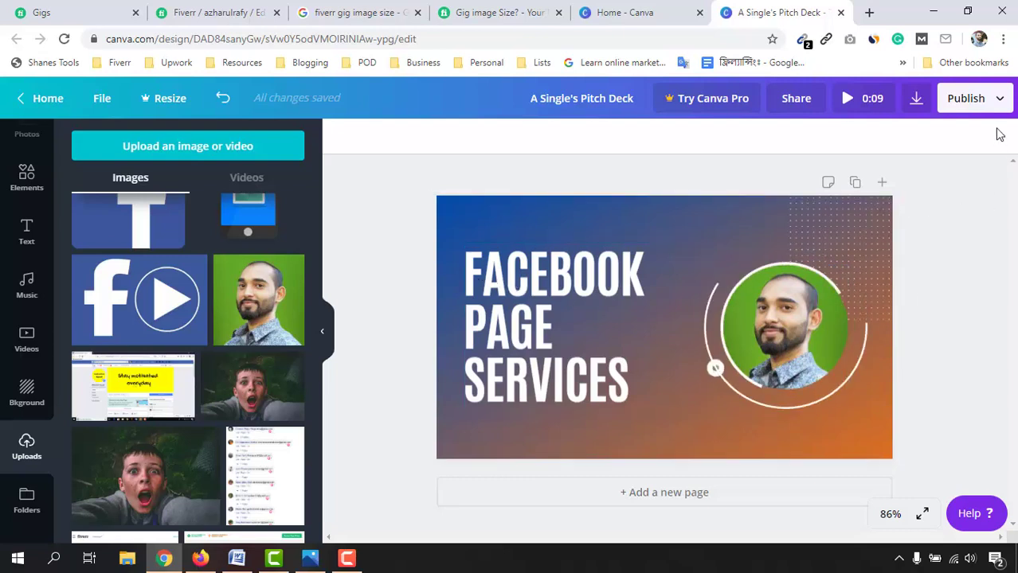
Download the design with the file type set to PNG.
click(1000, 102)
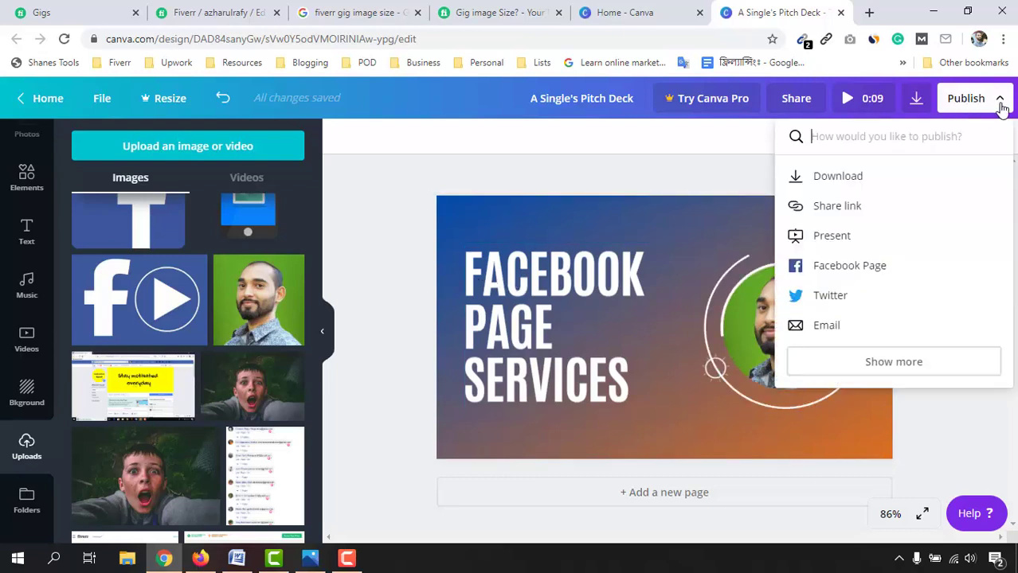
click(852, 177)
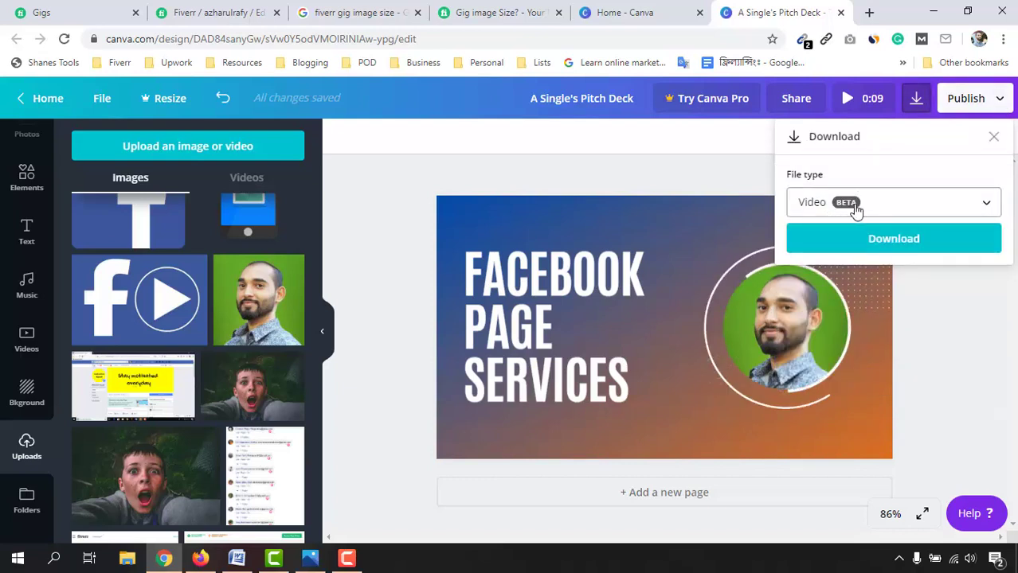
click(837, 209)
scroll(864, 208, up, 1)
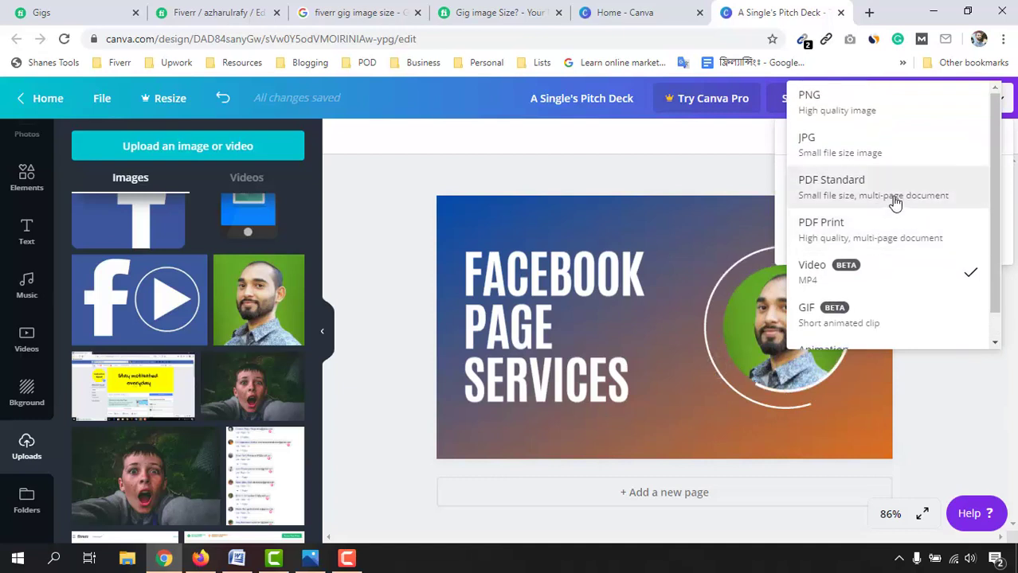
click(846, 117)
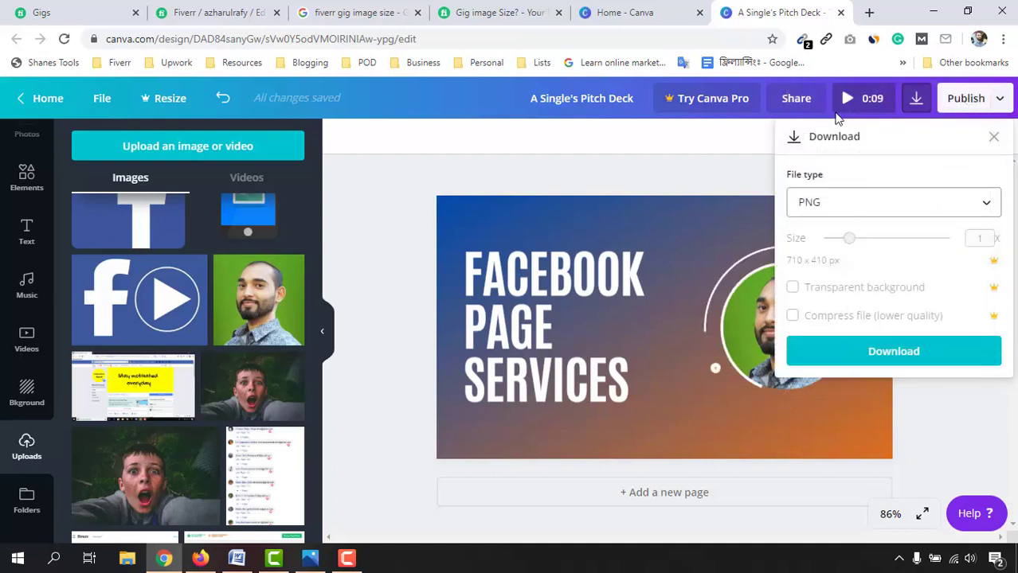
click(905, 358)
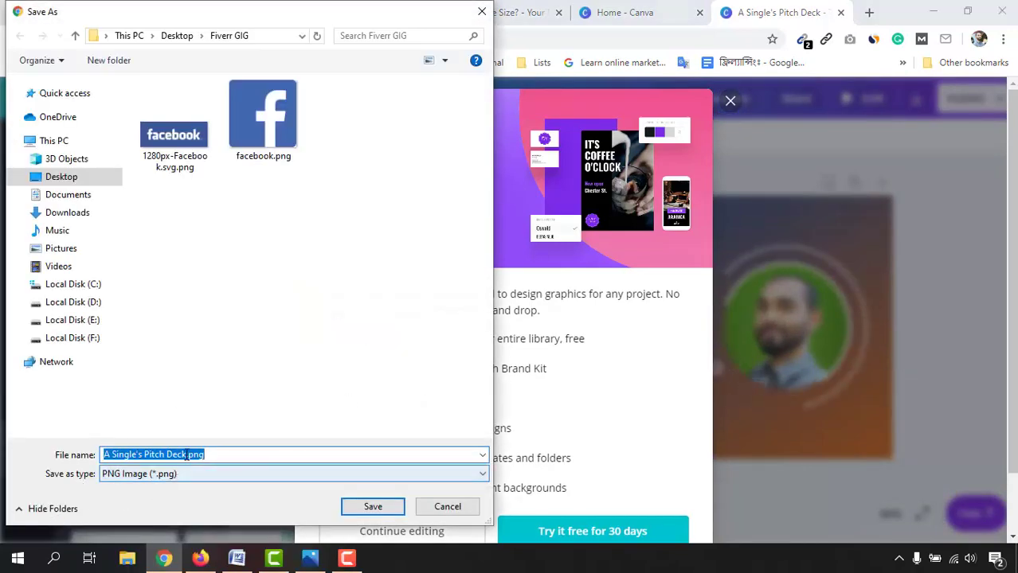
Save the PNG in the Fiverr GIG folder under the file name "create a facebook business page".
click(186, 456)
drag(175, 454, 107, 450)
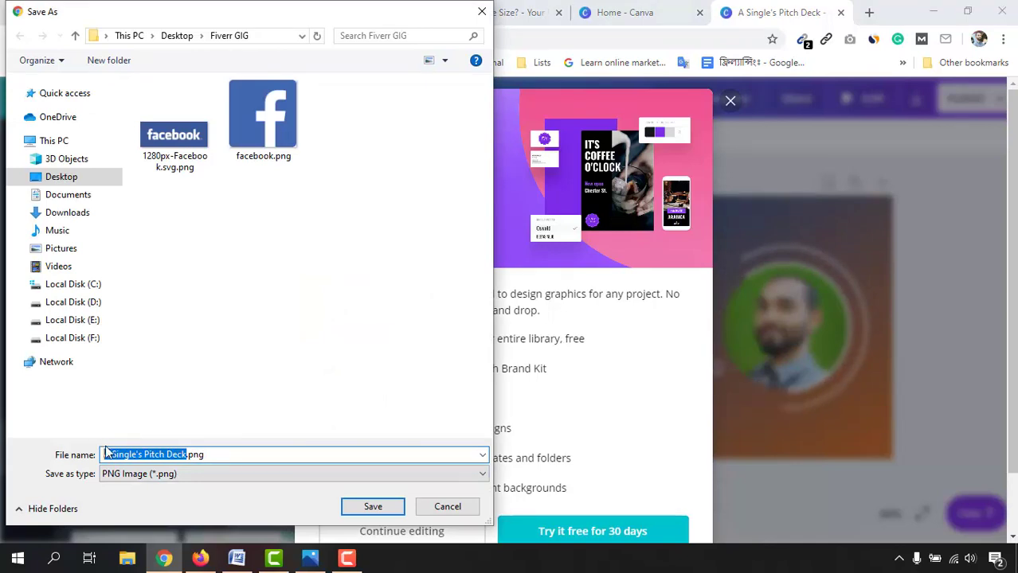
key(BackSpace)
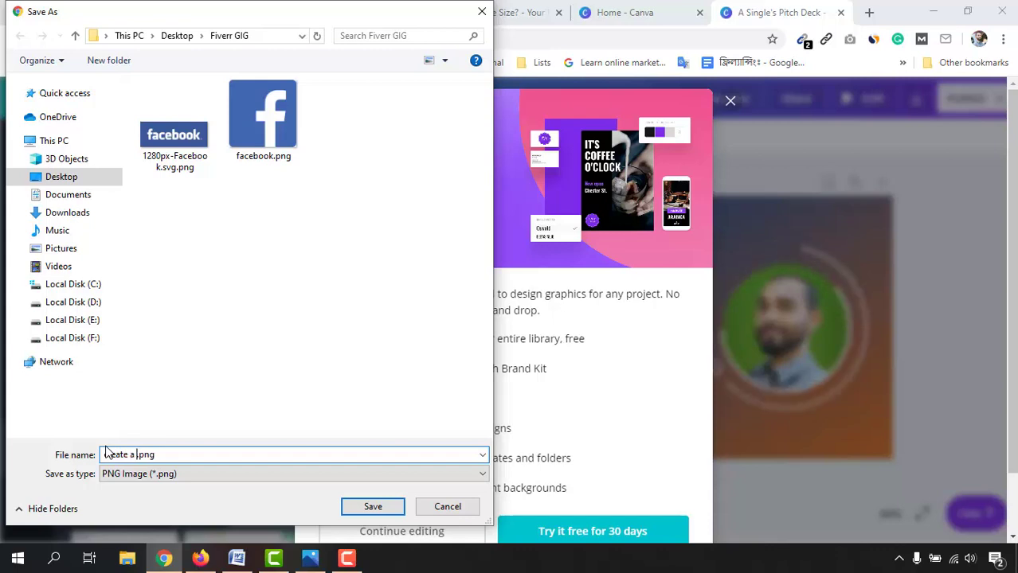
text(create a facebook busi)
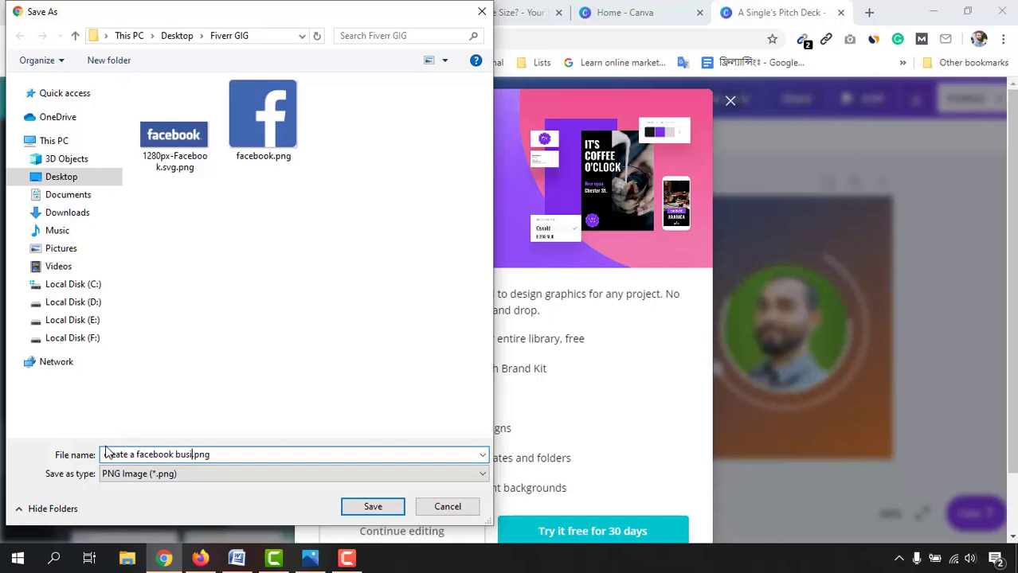
text(ness page)
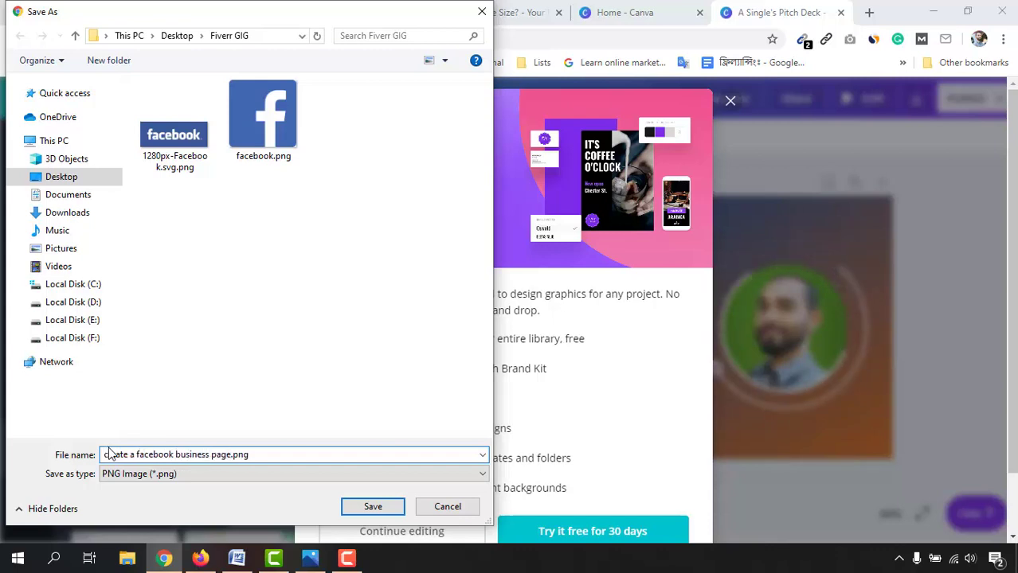
click(366, 514)
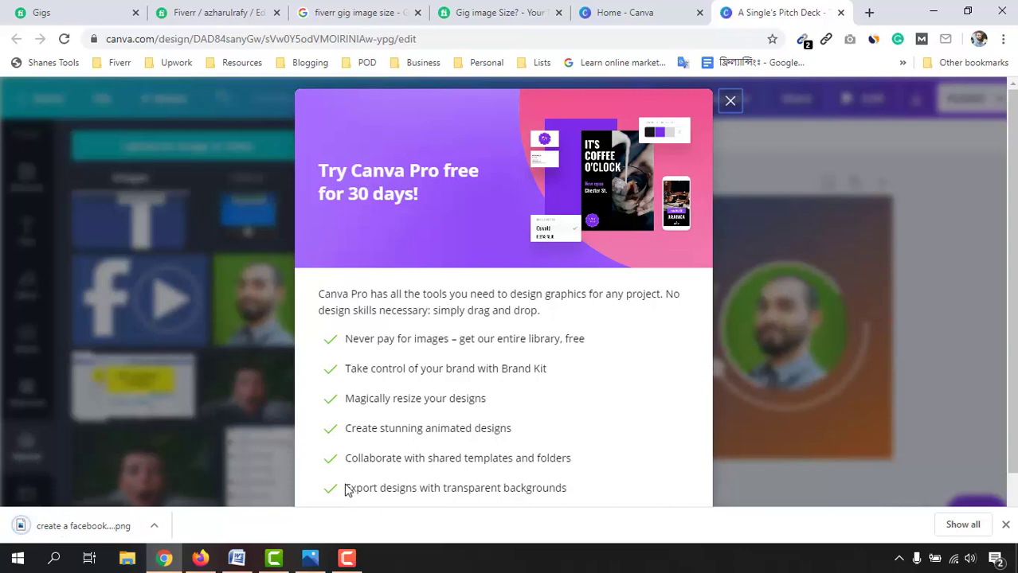
Open the downloaded gig image in Photos and inspect its heading and portrait up close.
click(64, 529)
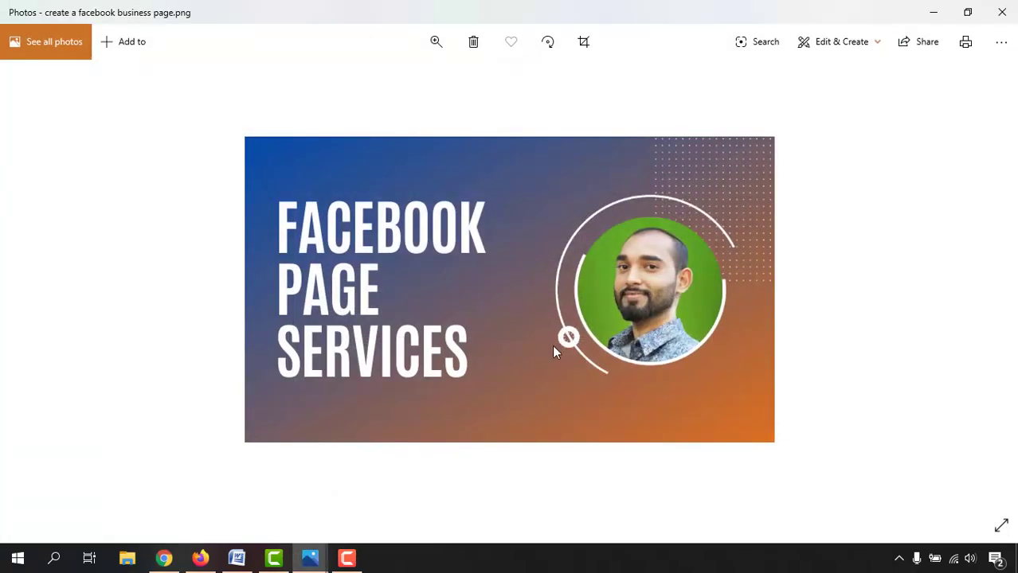
scroll(432, 299, up, 2)
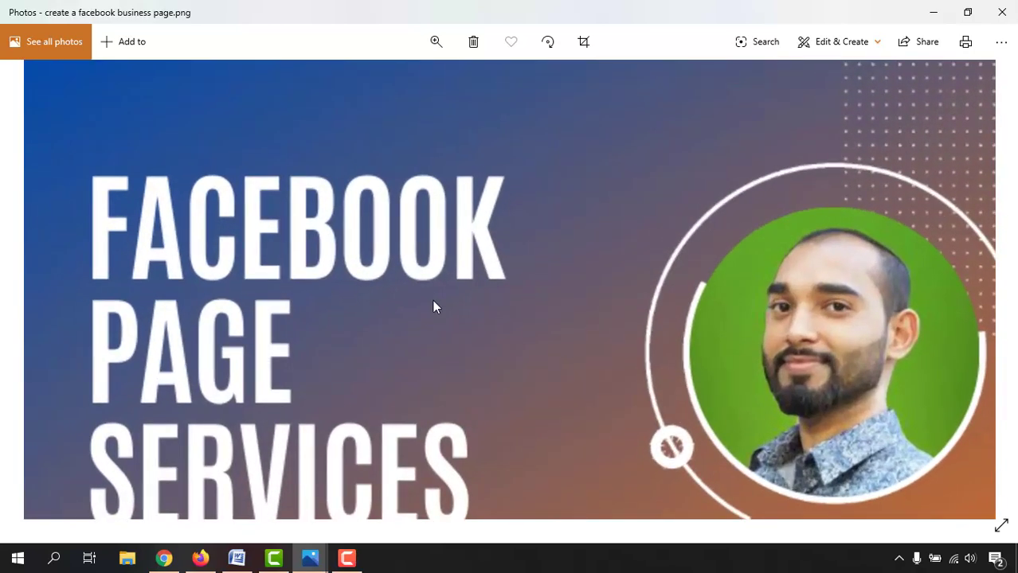
scroll(432, 300, down, 3)
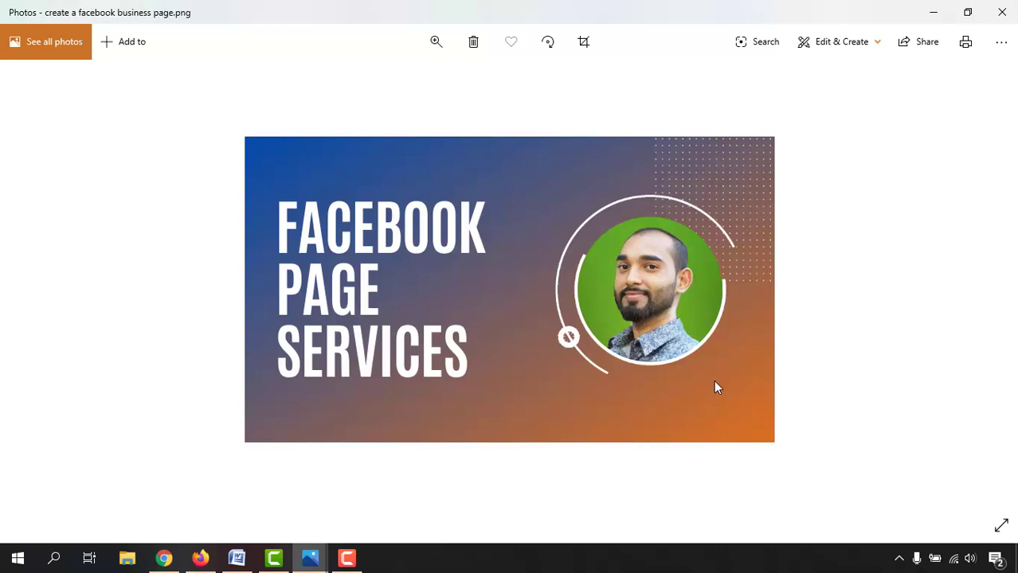
click(934, 9)
Dismiss the Canva Pro trial offer in Canva and browse the template library for other gig image layouts.
click(729, 102)
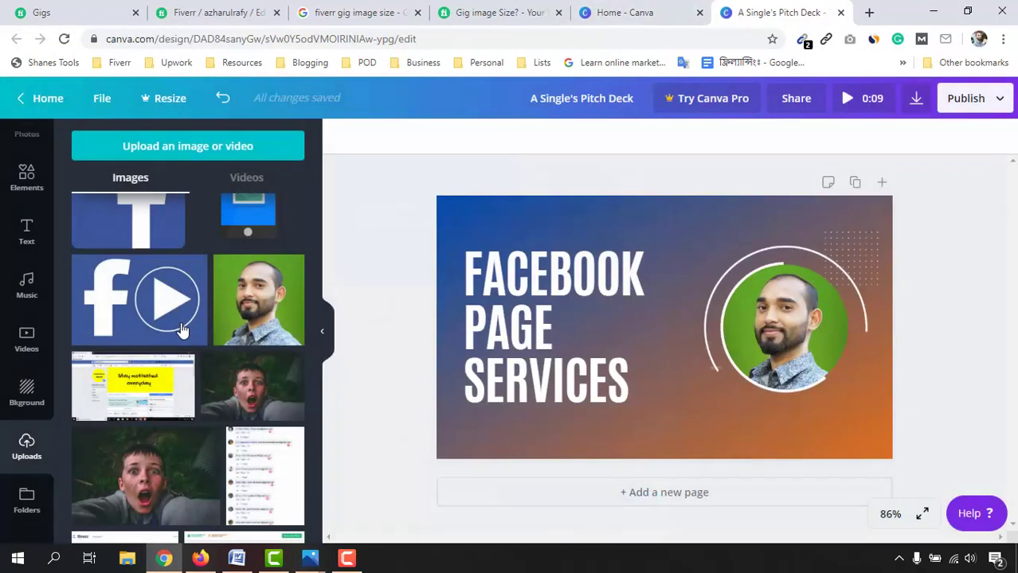
scroll(13, 182, up, 2)
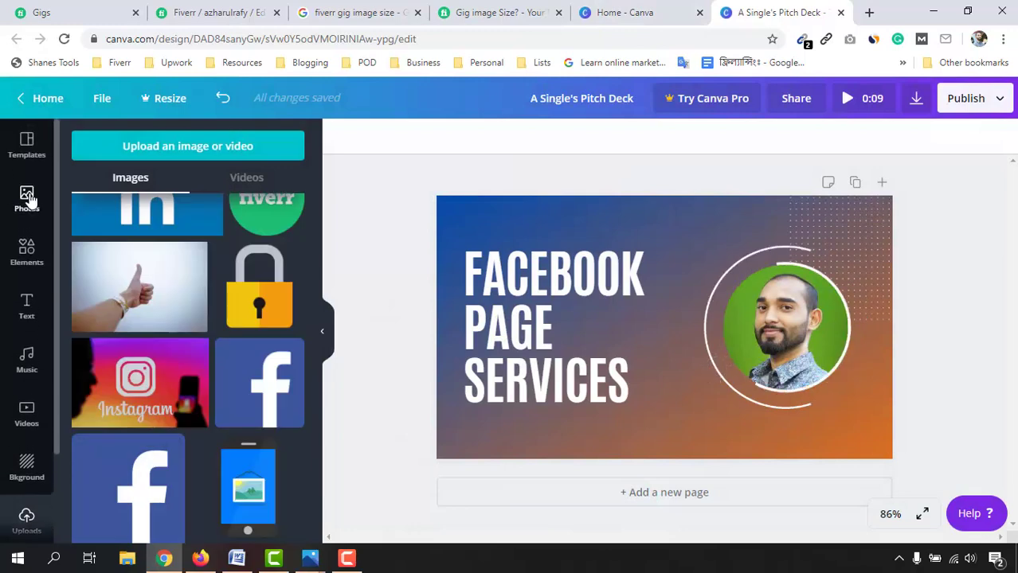
click(27, 145)
click(293, 175)
scroll(195, 404, down, 10)
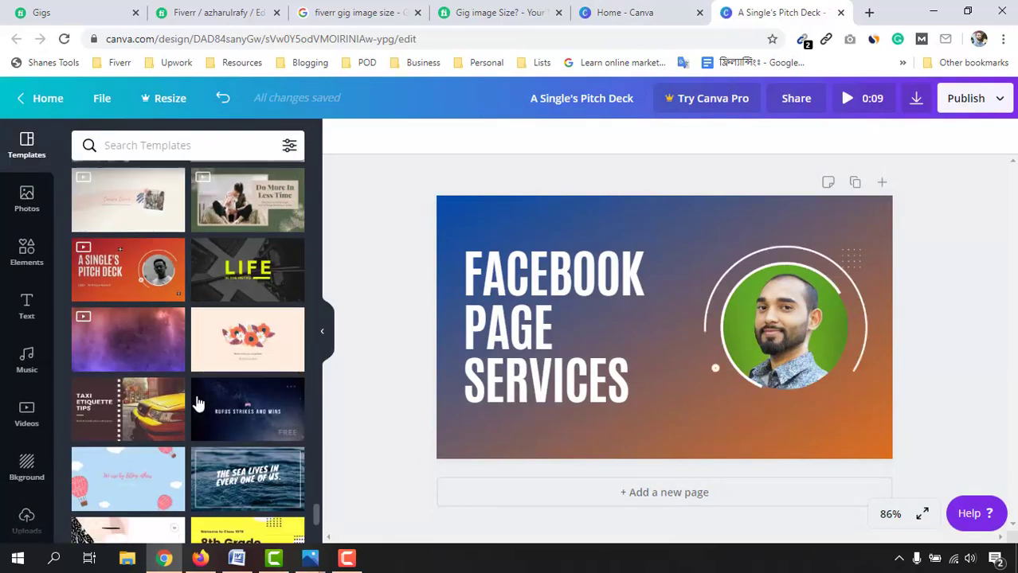
scroll(209, 341, up, 3)
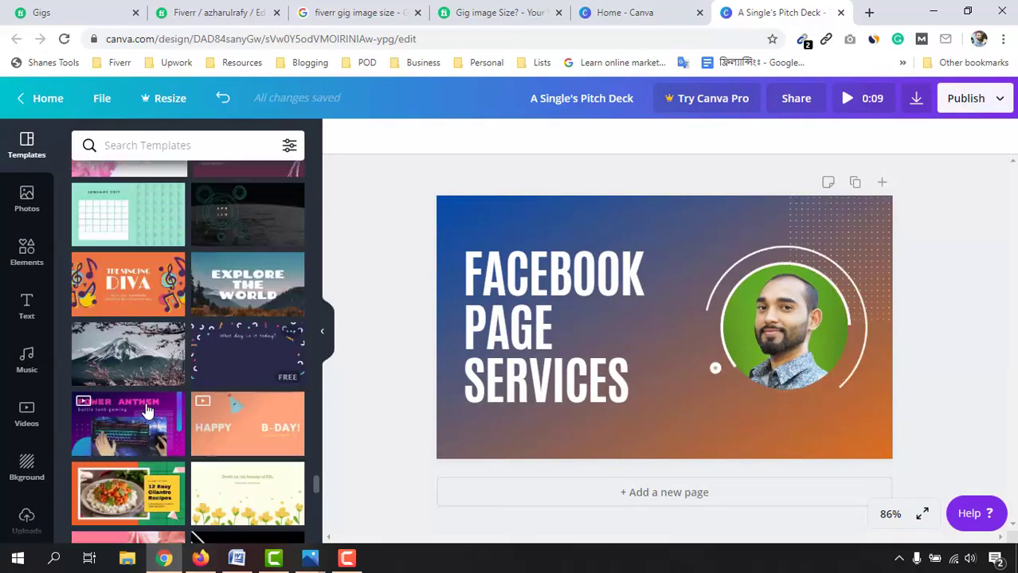
scroll(230, 398, down, 1)
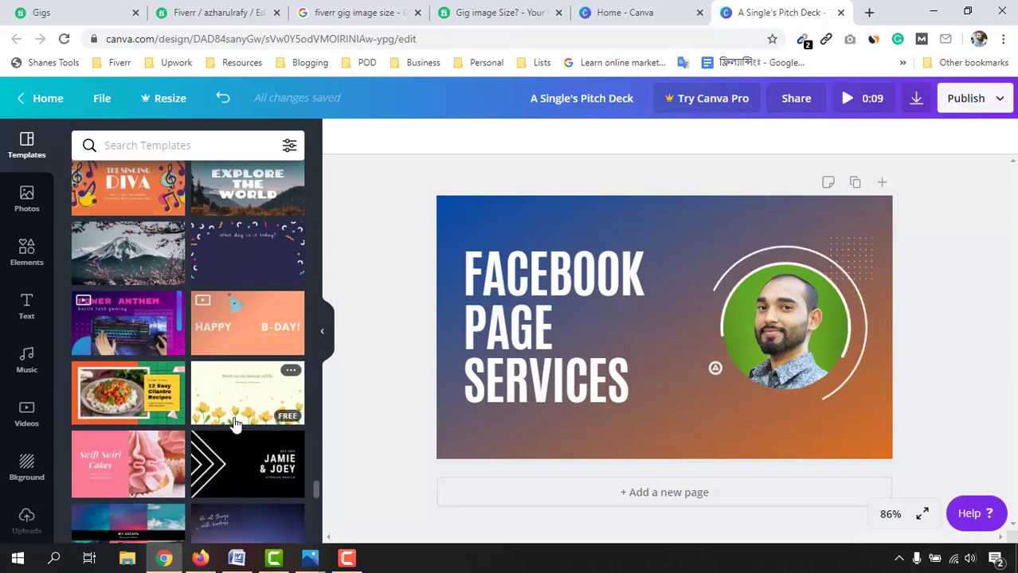
scroll(235, 422, down, 3)
scroll(255, 410, down, 2)
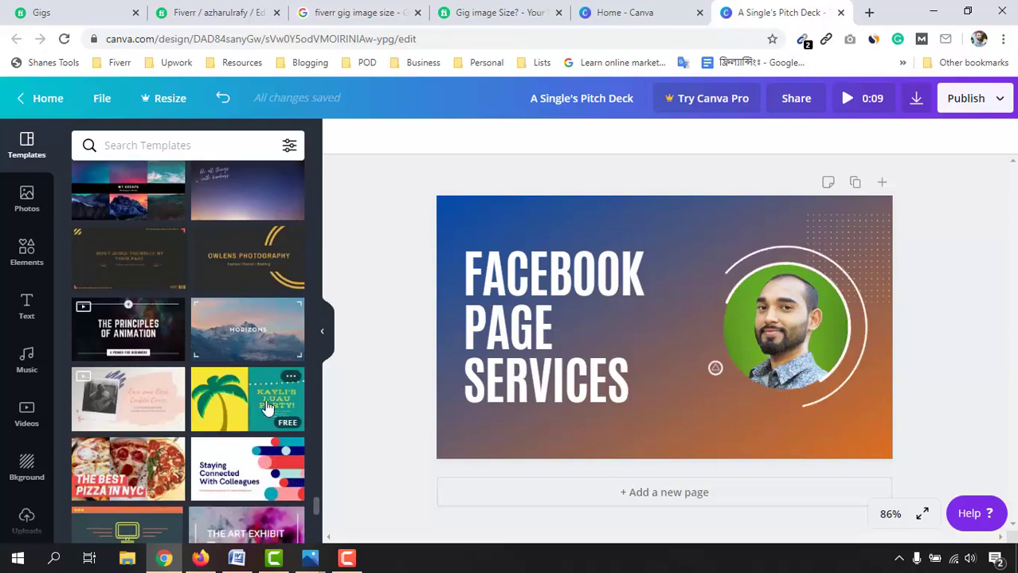
scroll(199, 415, down, 1)
scroll(197, 422, down, 1)
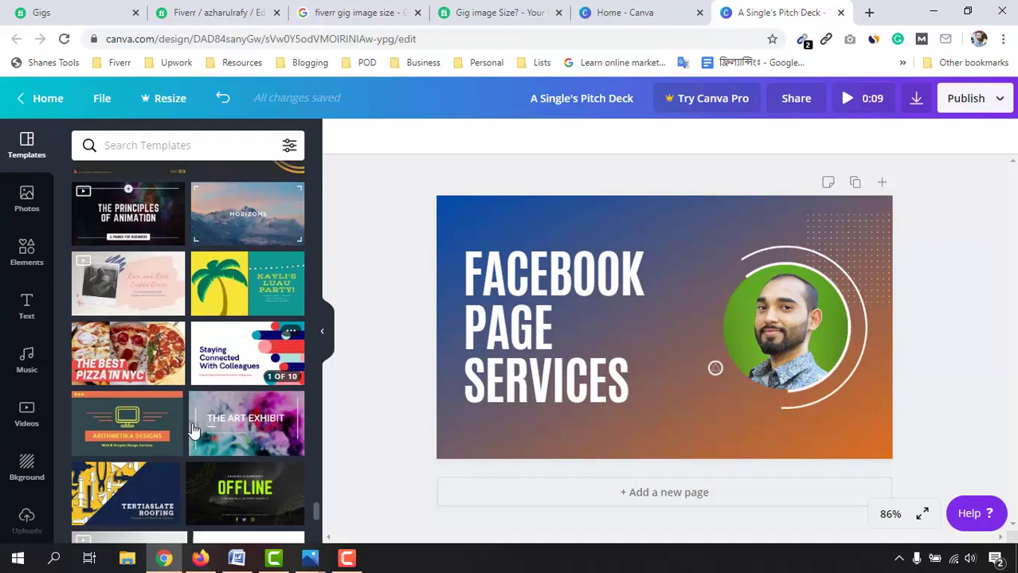